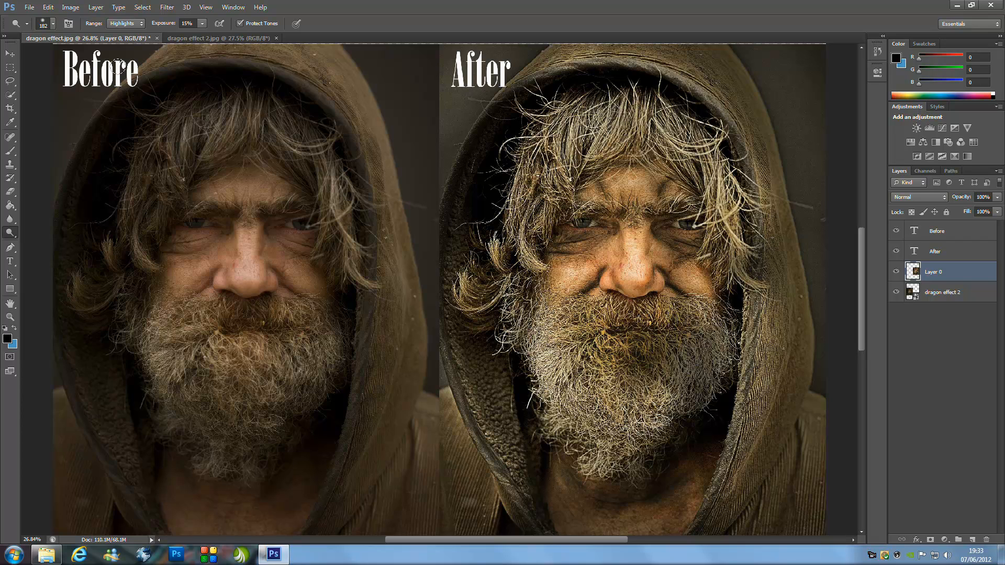
Duplicate the background layer of dragon effect 2.jpg and apply Shadows/Highlights with a 50% shadow amount and +42 midtone contrast.
click(232, 39)
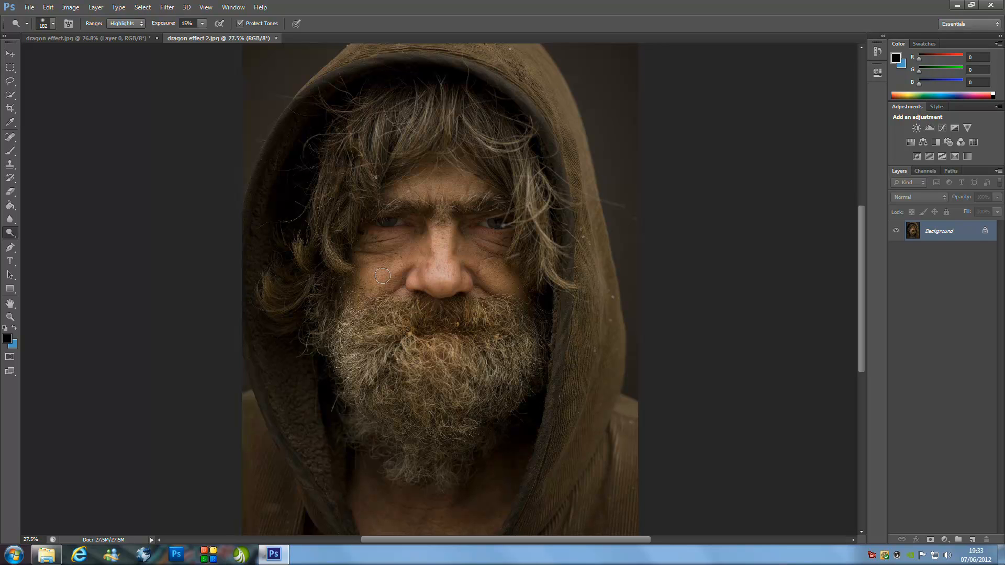
key(ctrl+j)
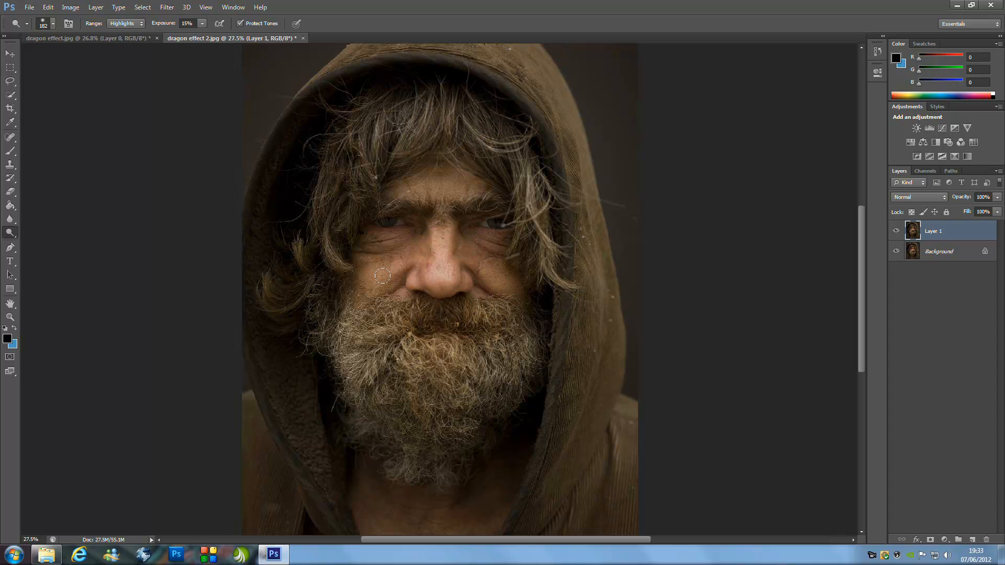
click(70, 7)
mouse_move(83, 33)
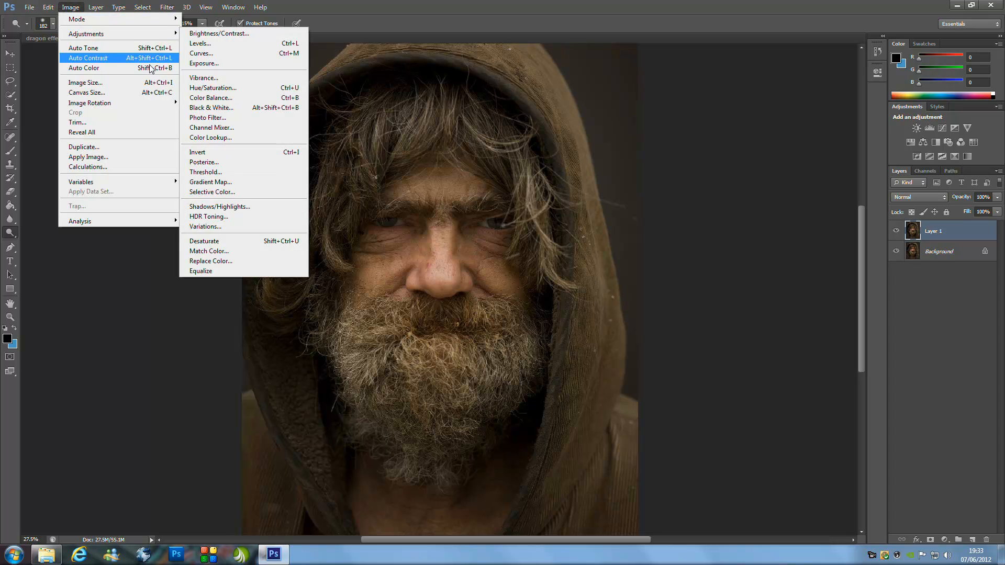
click(221, 207)
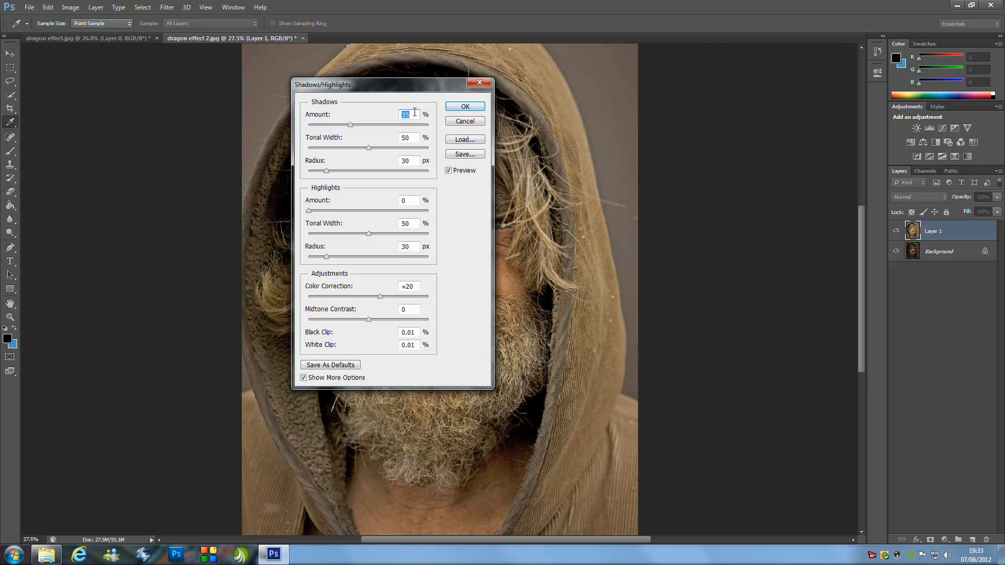
text(50)
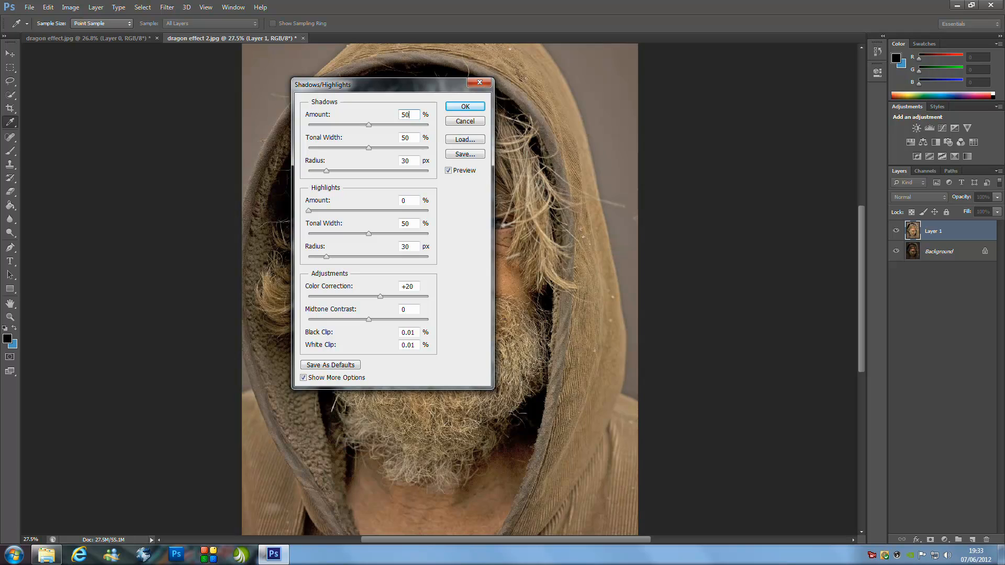
click(409, 310)
text(+42)
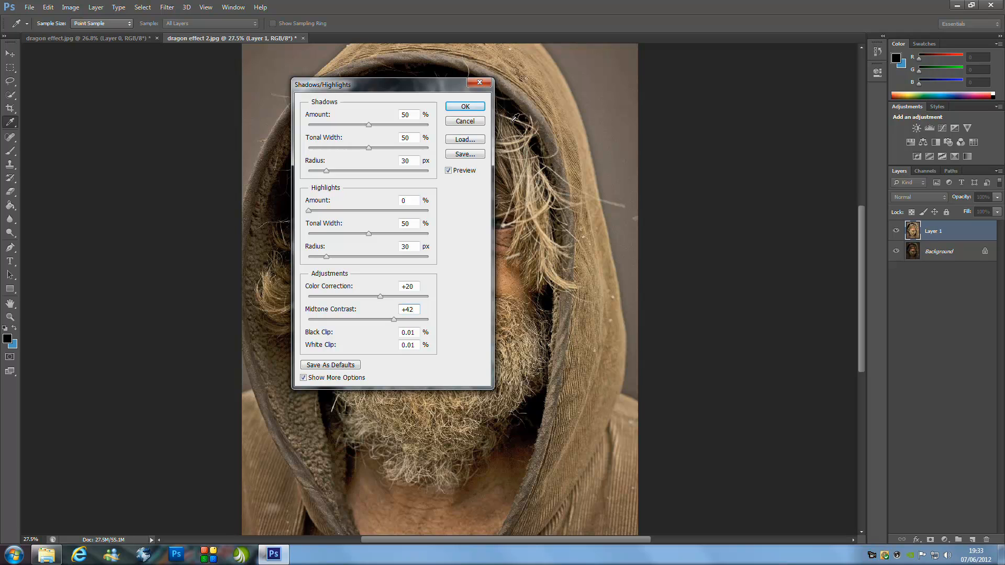
click(464, 107)
key(o)
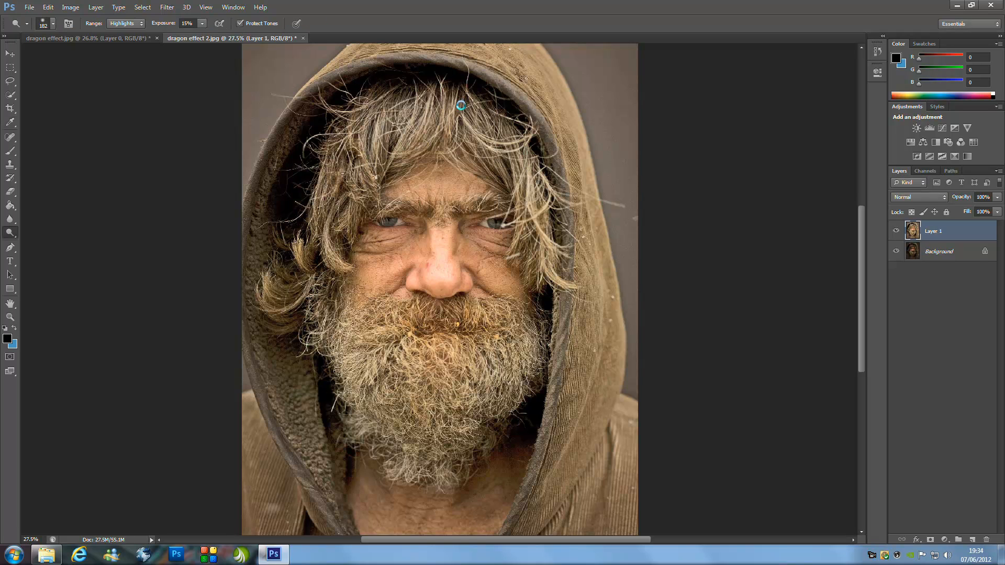
Flatten the image and darken its midtones with Levels, using a midtone input value of 0.91.
click(98, 9)
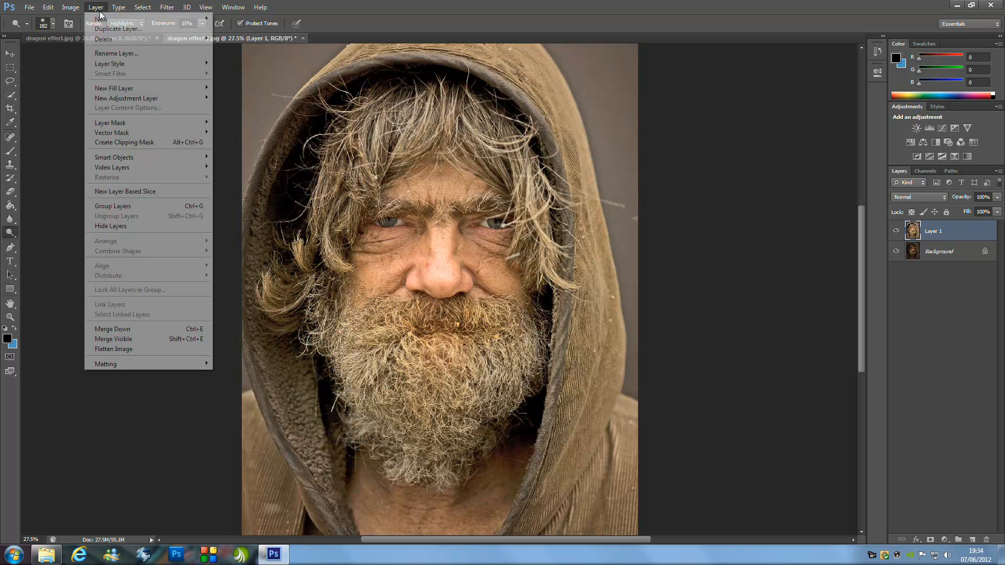
click(117, 349)
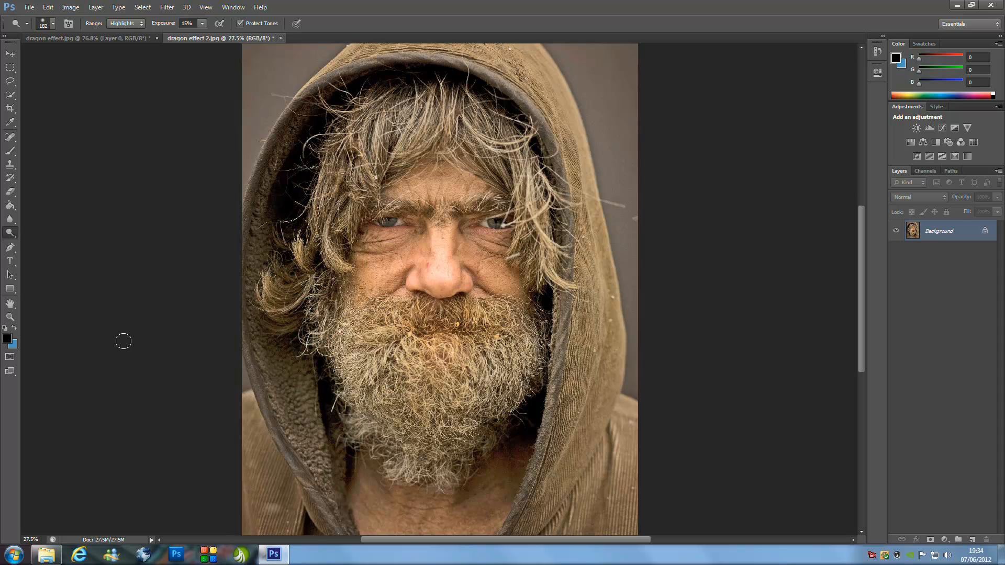
key(ctrl+l)
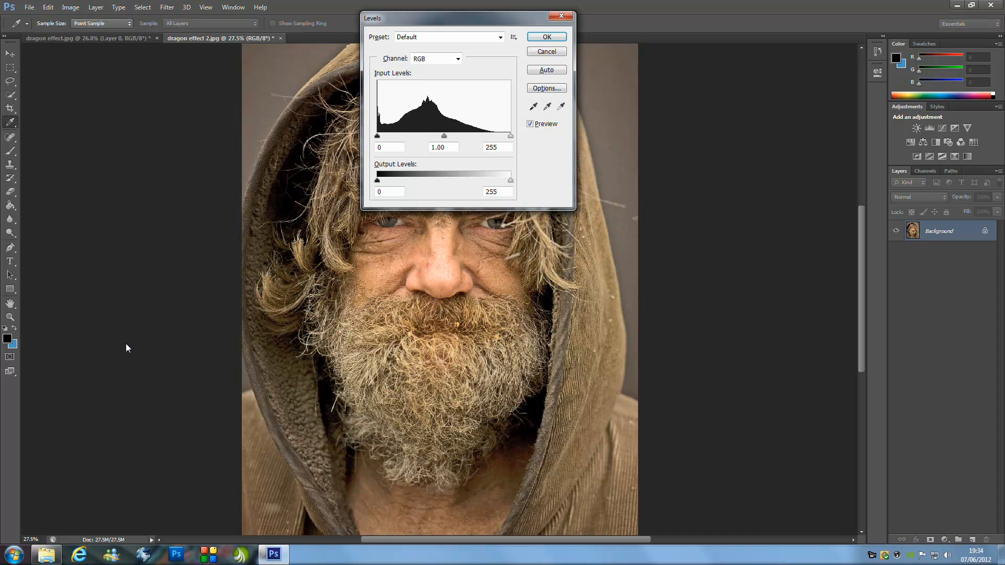
click(432, 147)
text(0.91)
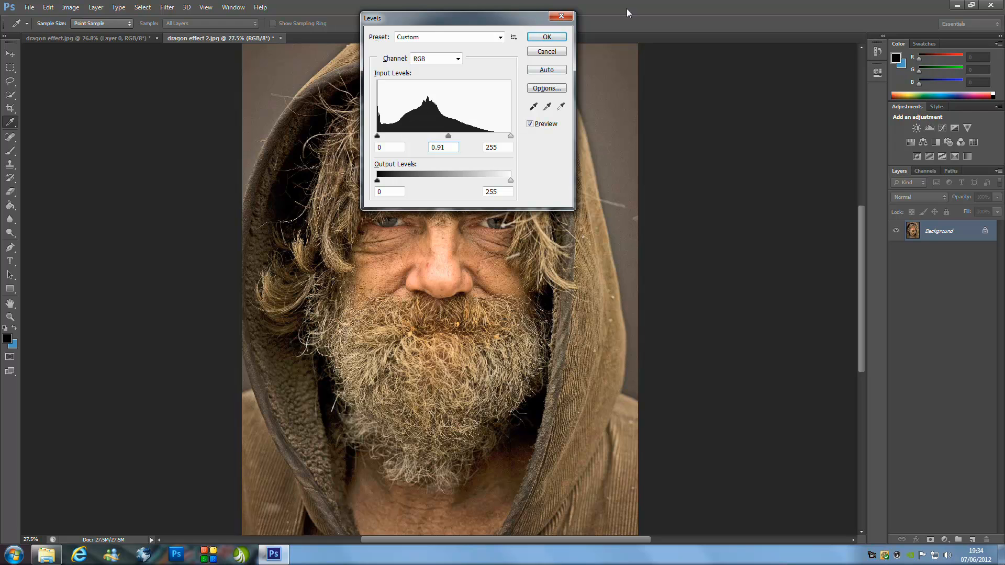
click(547, 37)
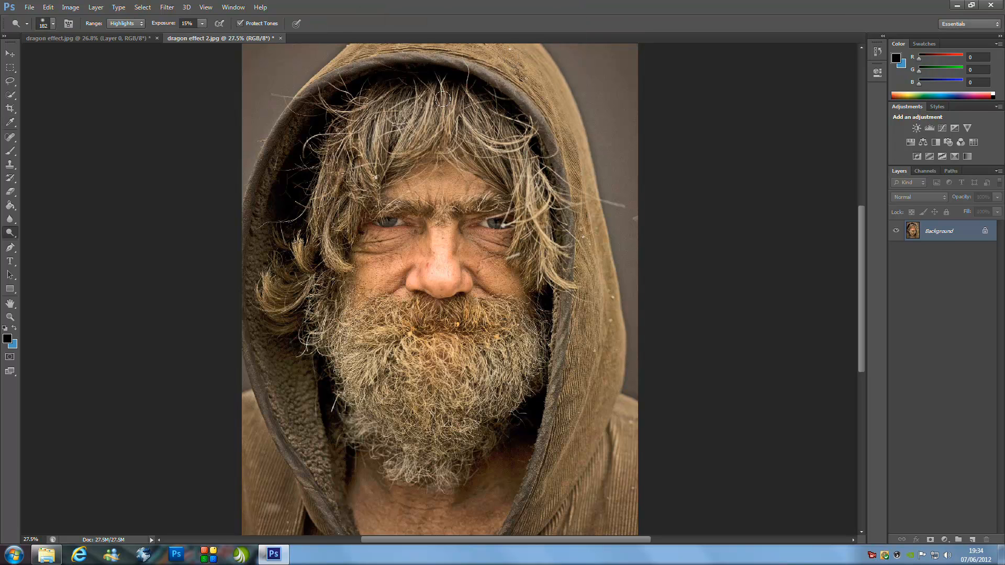
Raise the contrast of the flattened portrait to 31 with the Brightness/Contrast adjustment.
click(70, 7)
mouse_move(152, 34)
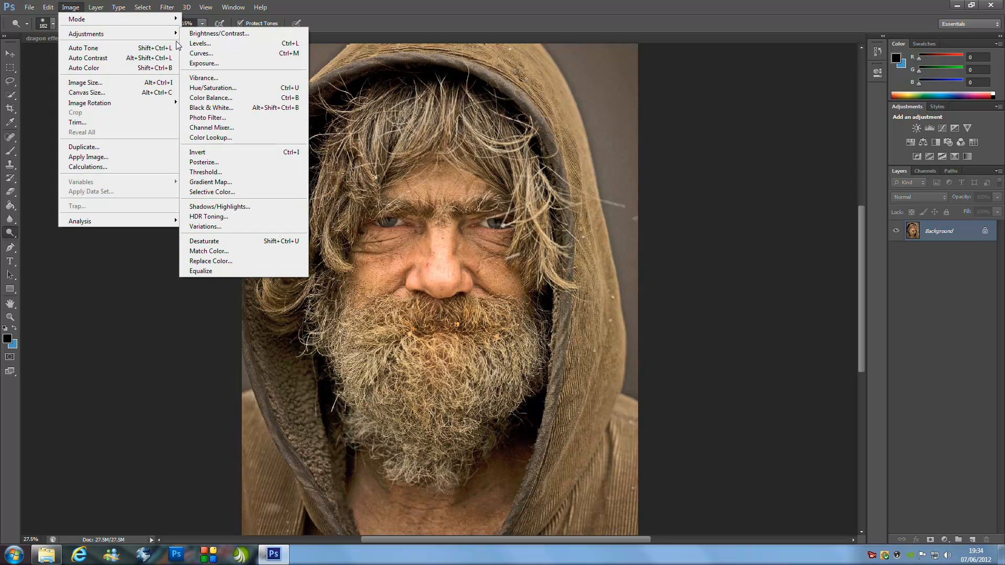
click(201, 34)
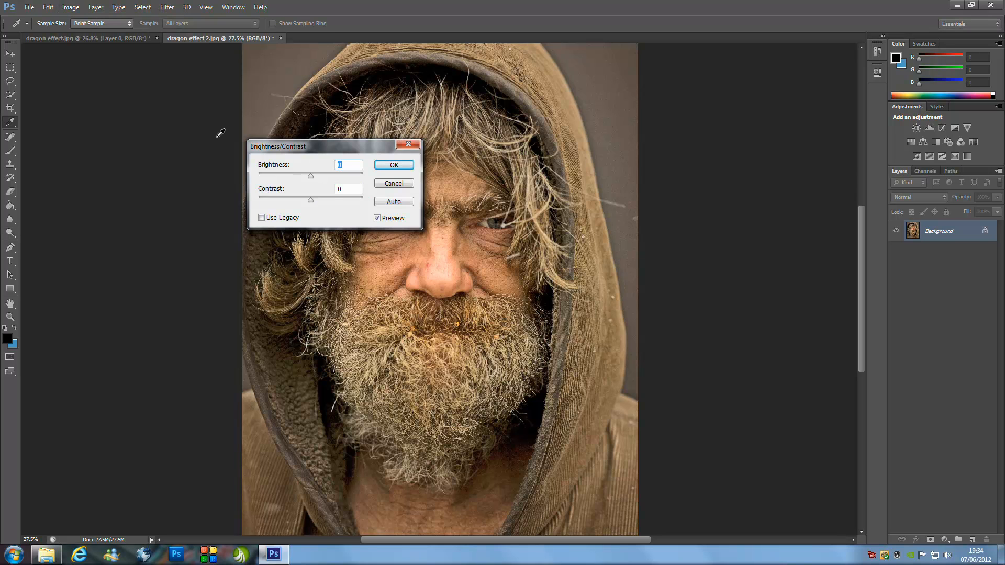
click(339, 188)
double_click(338, 188)
text(31)
click(394, 165)
key(o)
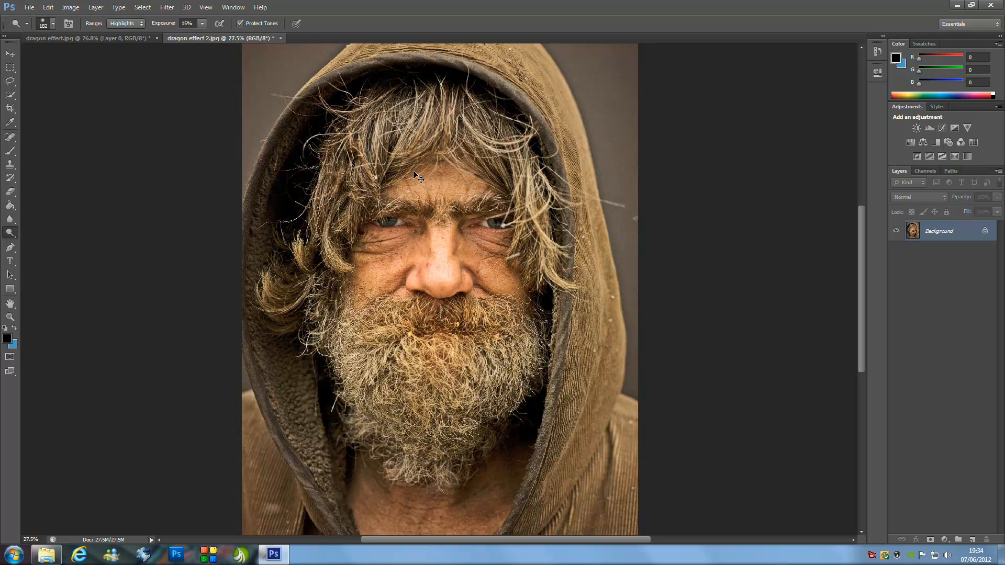
Create a desaturated duplicate of the background layer and raise its contrast to 45 with Brightness/Contrast.
key(ctrl+j)
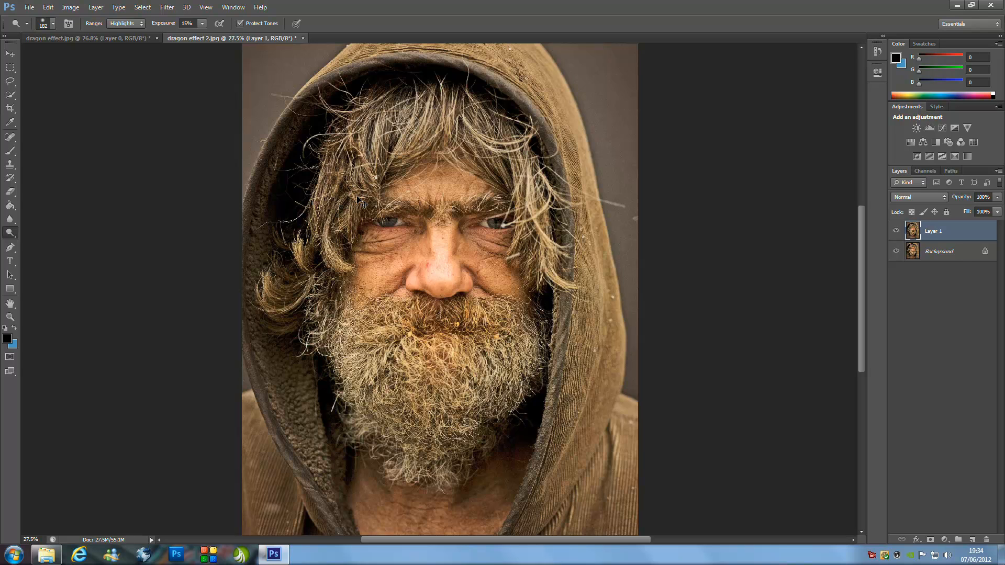
key(ctrl+shift+u)
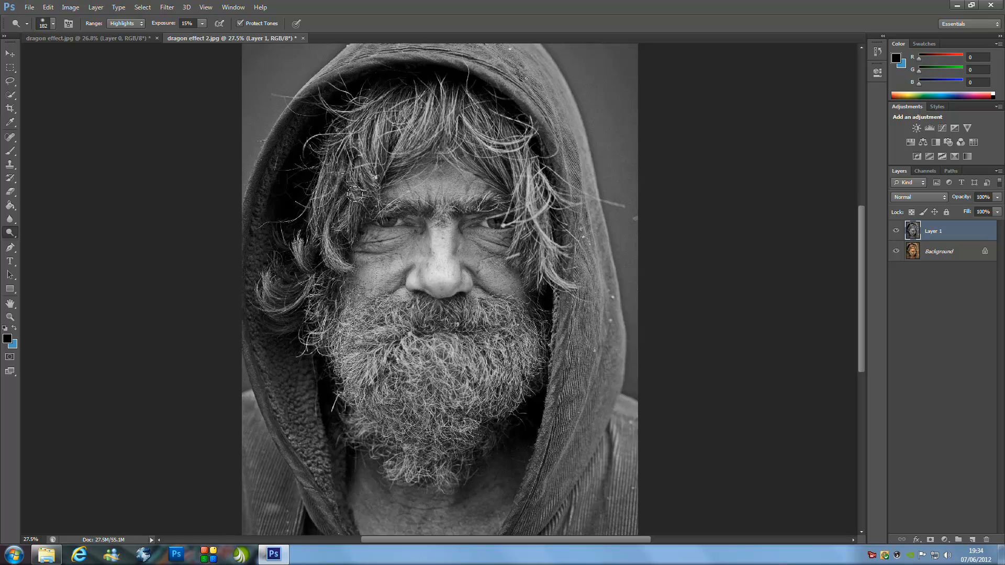
click(76, 9)
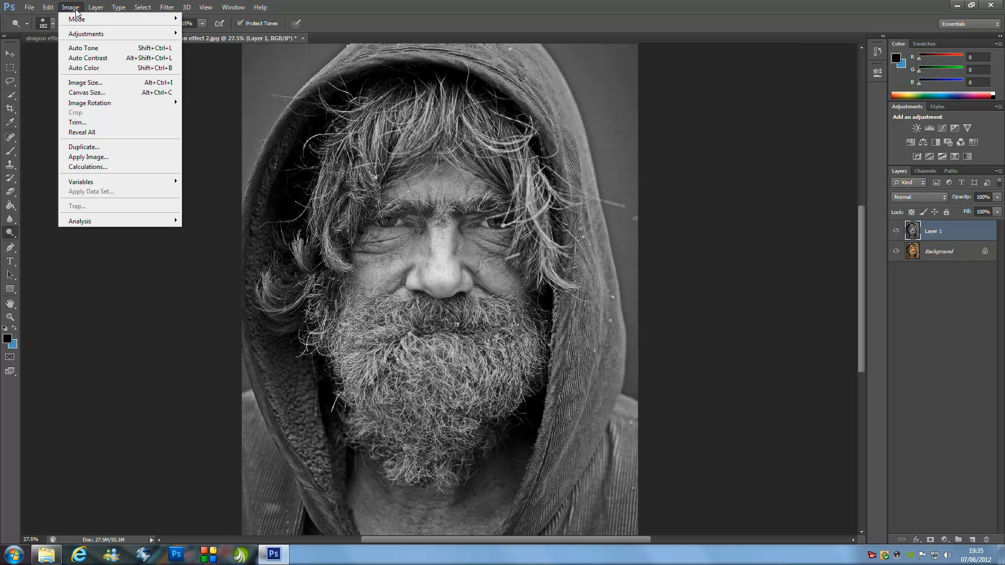
mouse_move(84, 34)
click(191, 34)
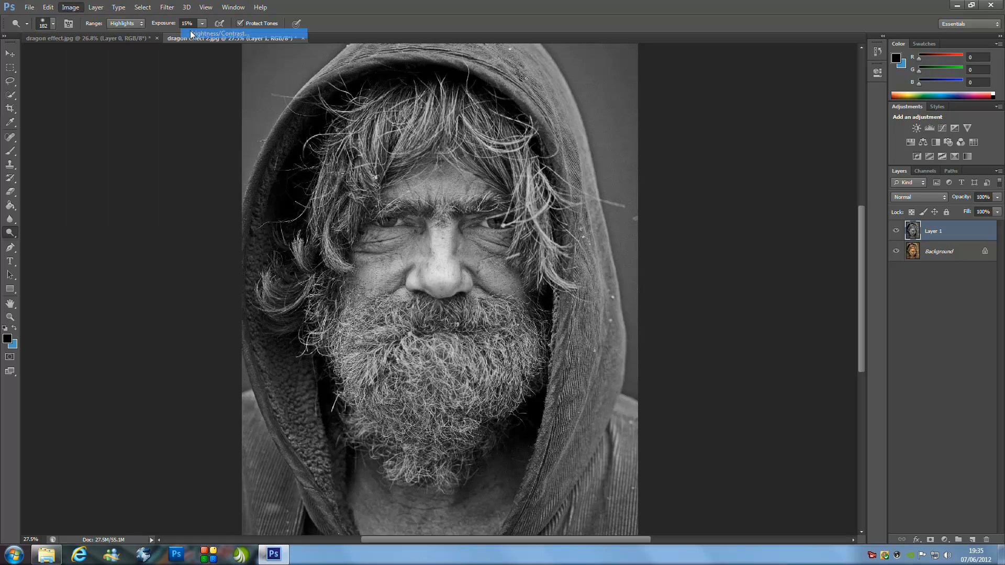
click(313, 190)
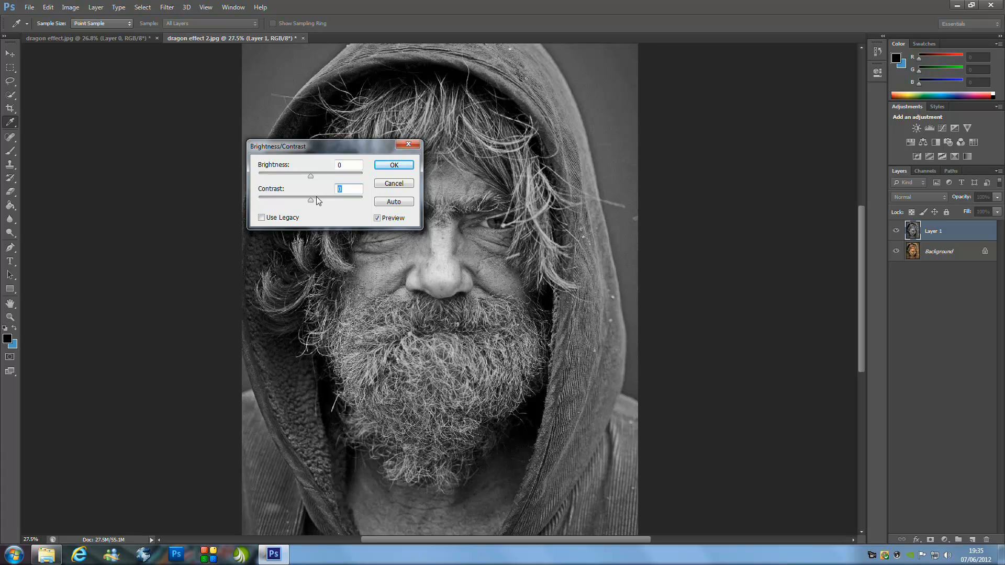
text(45)
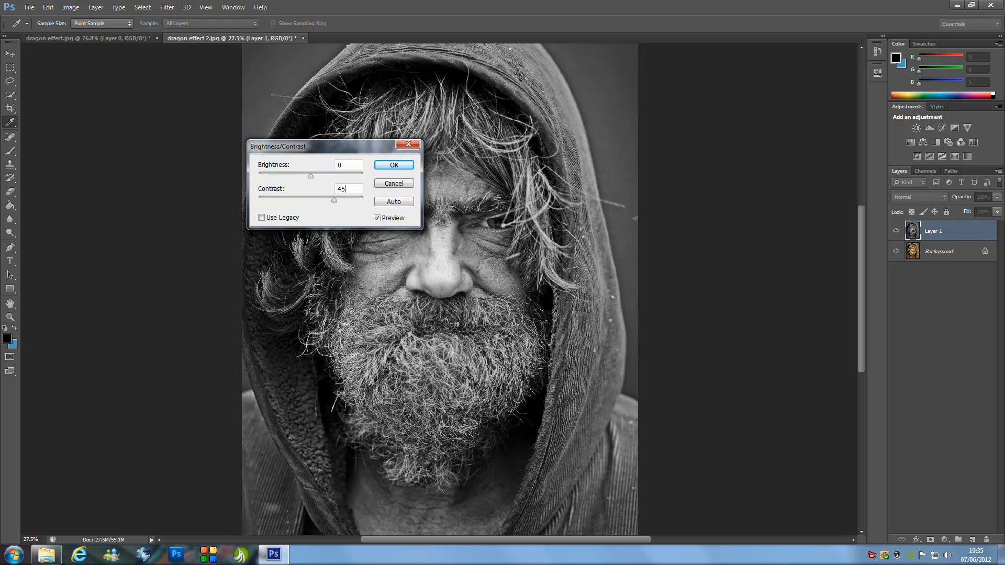
click(390, 166)
key(o)
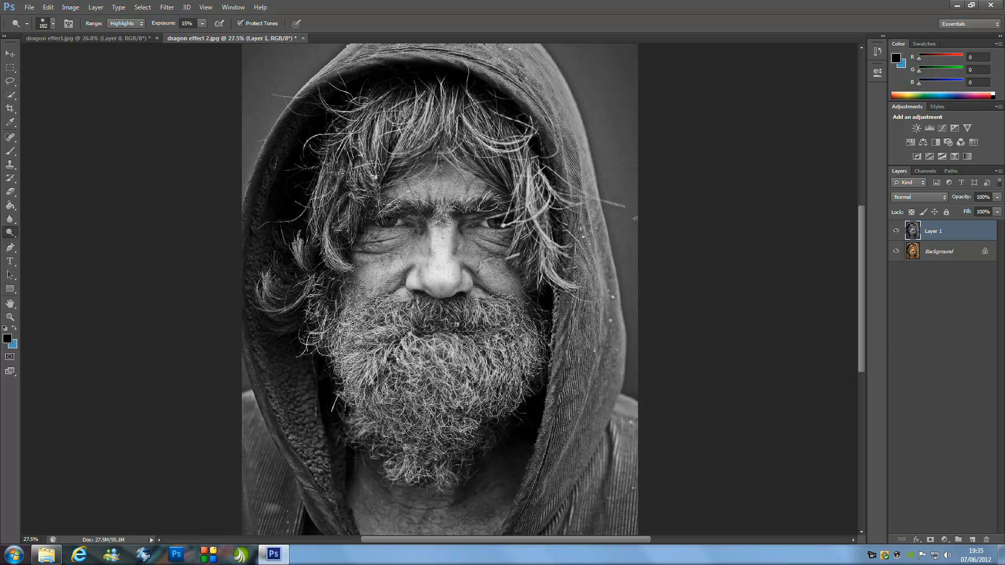
Invert the desaturated layer and apply a Gaussian Blur to it with a radius of 9.7 pixels.
key(ctrl+i)
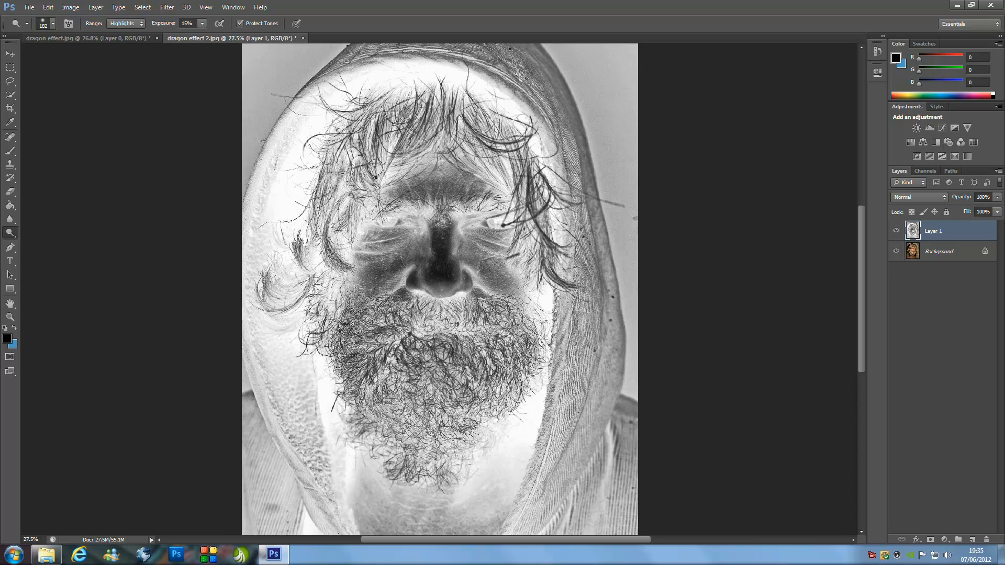
click(166, 9)
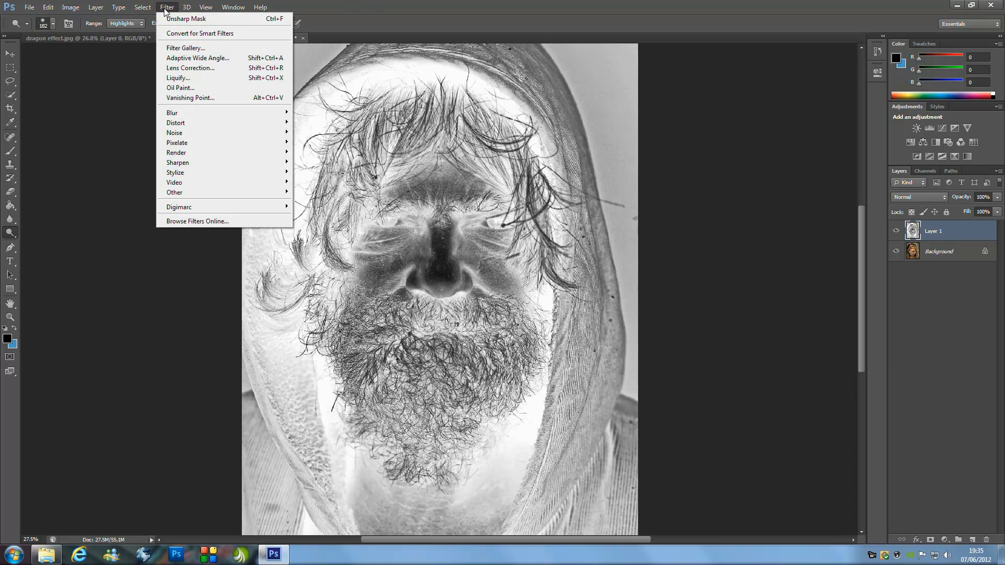
mouse_move(219, 116)
click(316, 186)
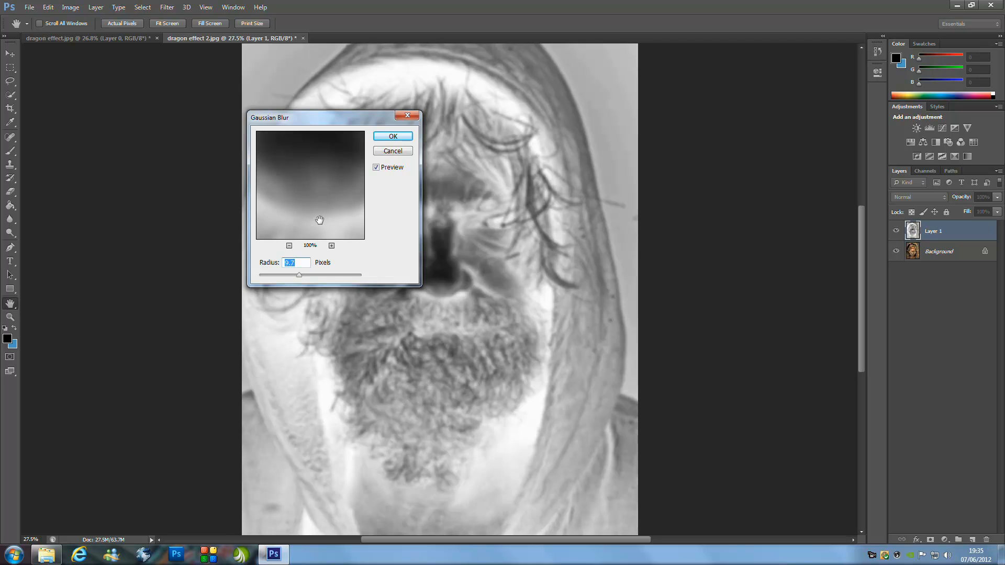
click(390, 137)
key(o)
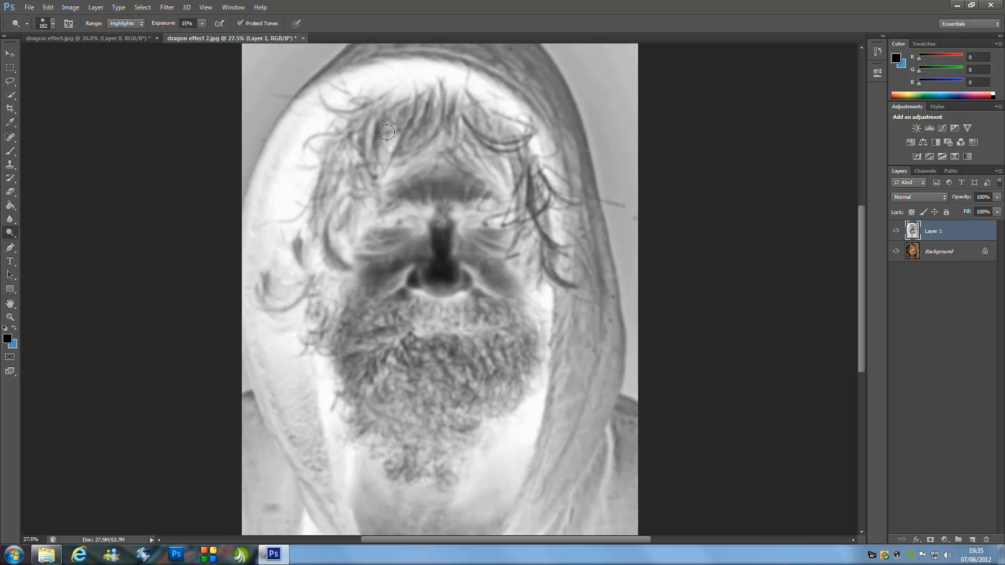
Blend the blurred, inverted layer in Overlay mode at 54% opacity.
click(904, 196)
click(904, 333)
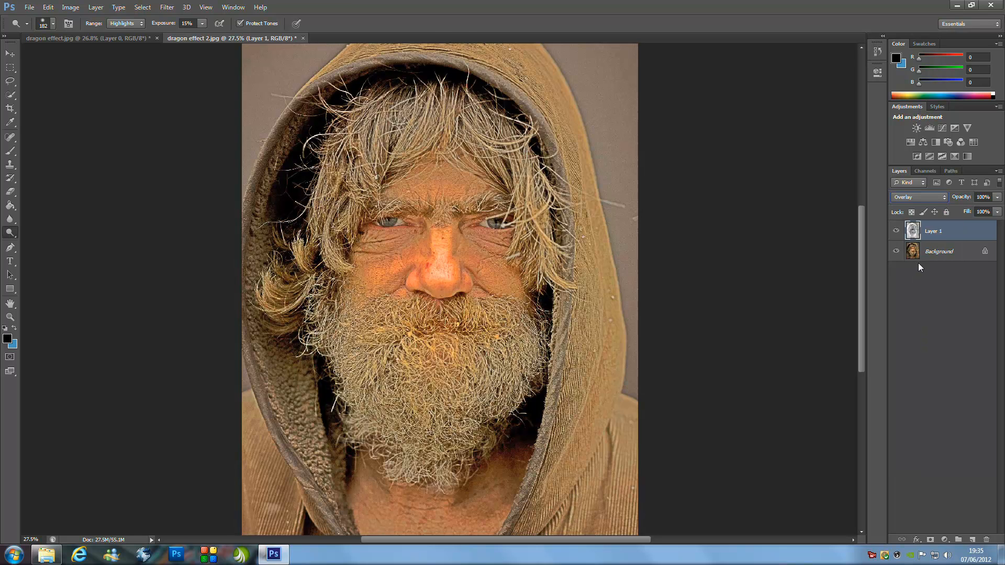
click(988, 196)
text(54)
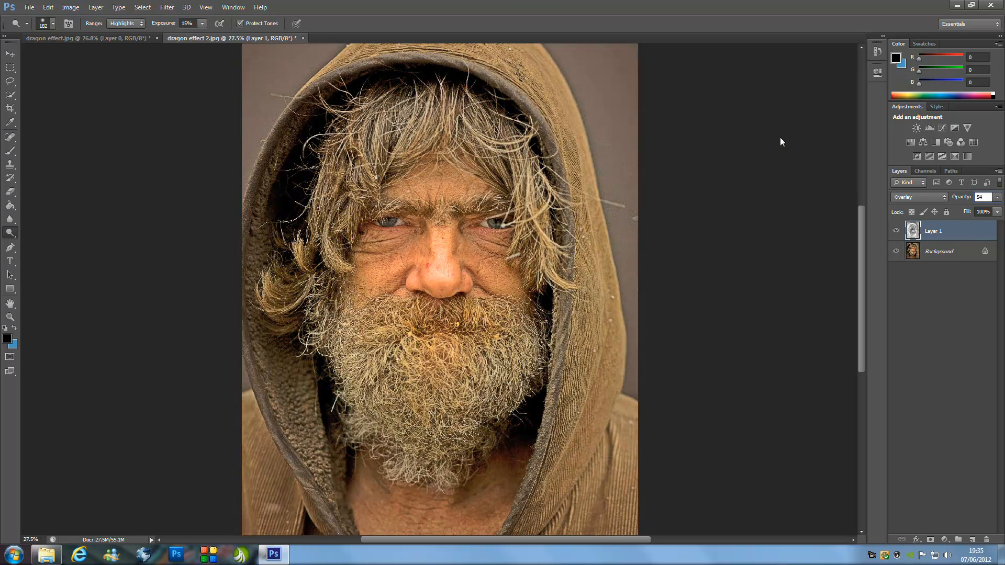
Flatten the image and duplicate the resulting background layer.
click(96, 8)
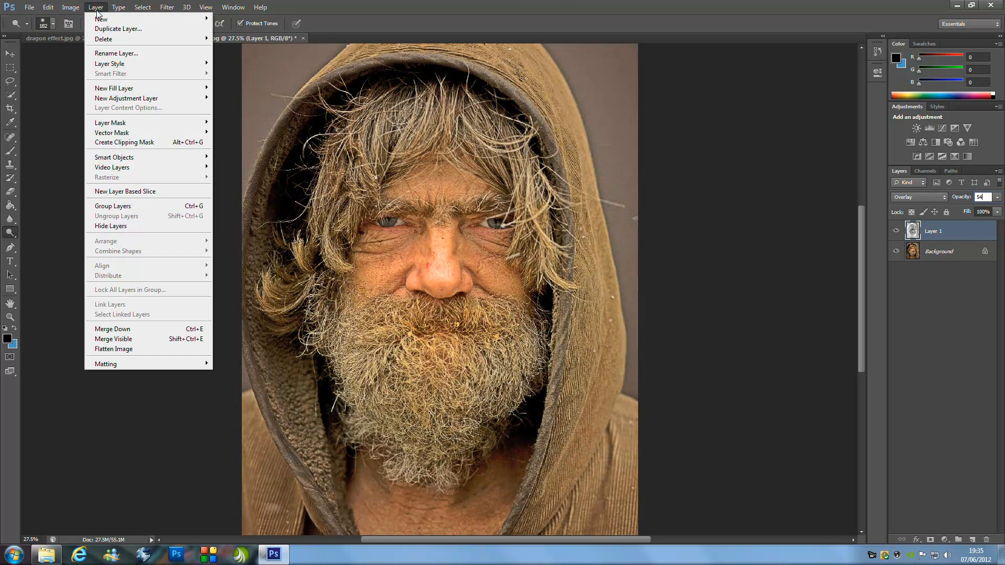
click(116, 349)
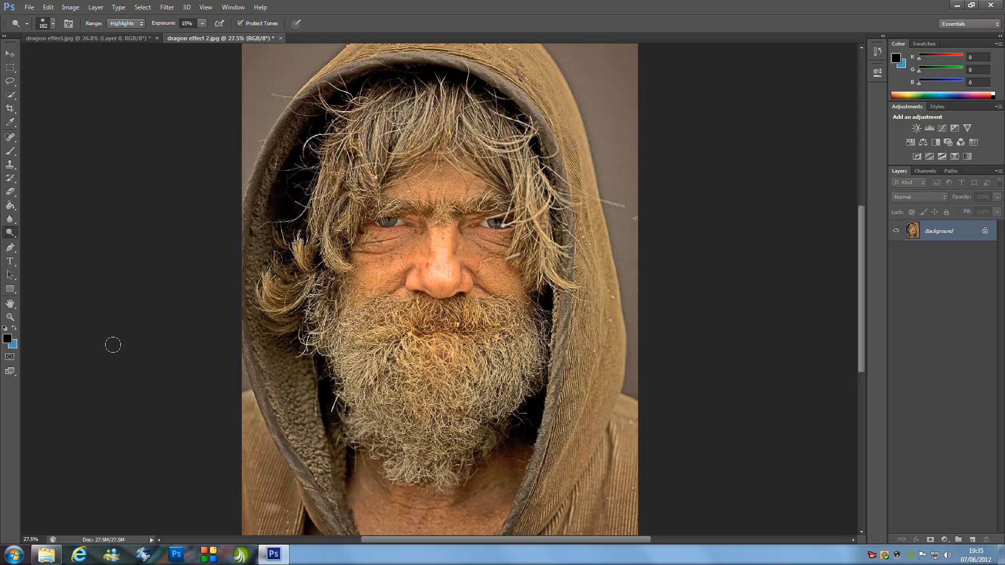
key(ctrl+j)
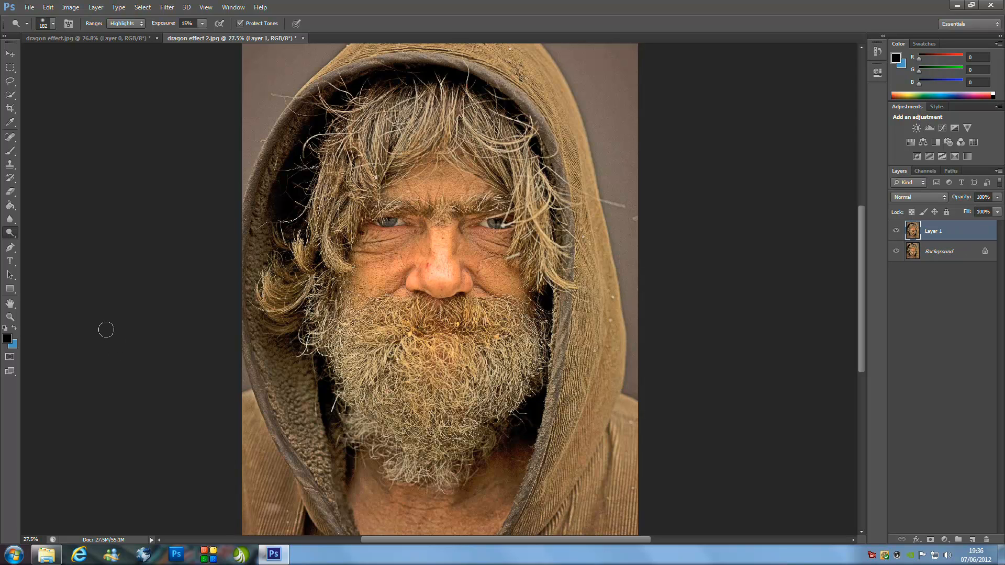
Darken the forehead, brow, eye bags, nose and cheek creases, and the neck below the beard with the Burn tool.
right_click(13, 235)
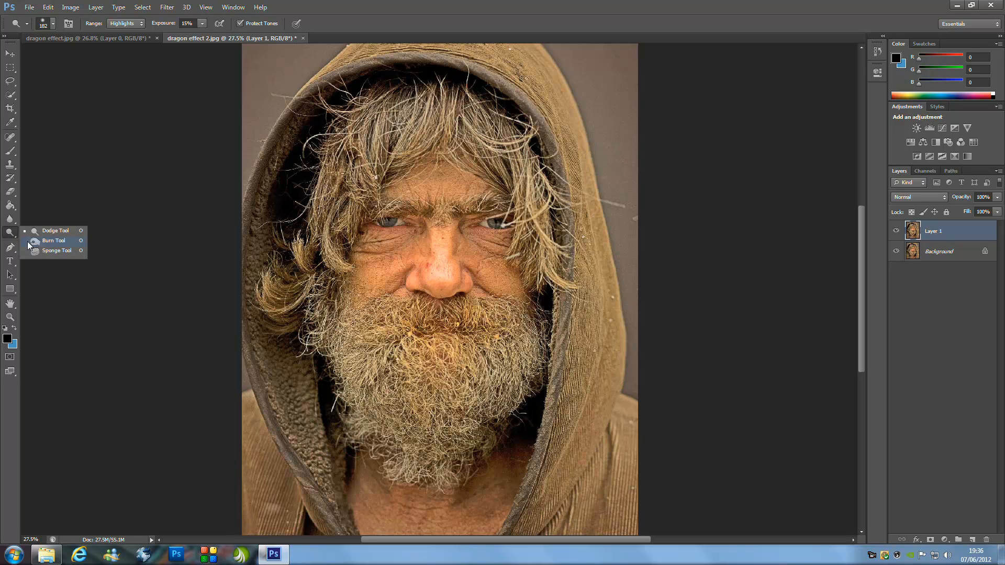
click(36, 240)
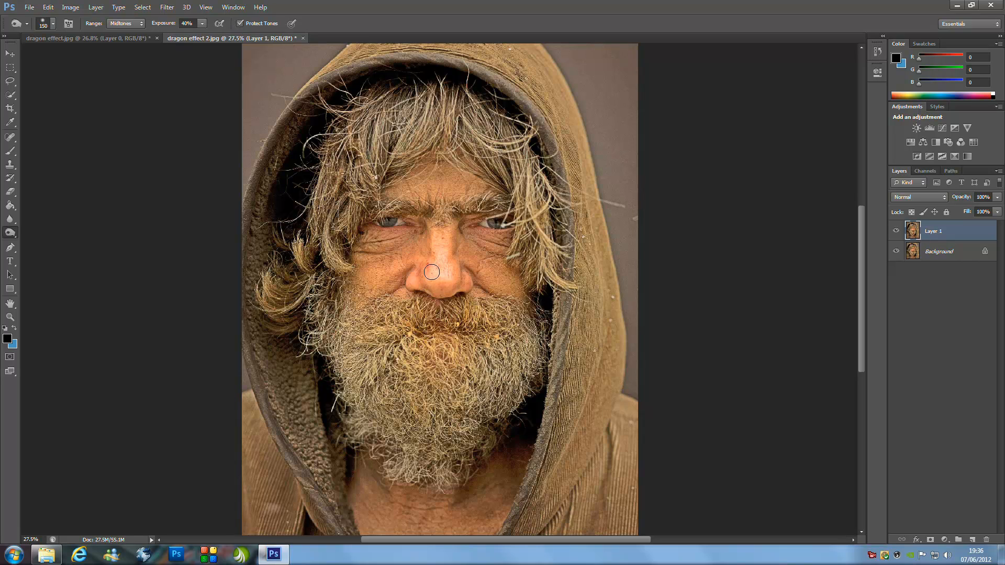
mouse_move(408, 238)
mouse_down()
mouse_move(348, 252)
mouse_move(424, 232)
mouse_up()
mouse_move(400, 172)
mouse_down()
mouse_move(413, 196)
mouse_move(411, 175)
mouse_up()
mouse_move(475, 181)
mouse_down()
mouse_move(486, 177)
mouse_move(461, 209)
mouse_move(464, 183)
mouse_move(446, 209)
mouse_move(459, 208)
mouse_move(434, 211)
mouse_up()
mouse_move(476, 292)
mouse_down()
mouse_move(466, 269)
mouse_move(495, 293)
mouse_move(459, 217)
mouse_move(459, 249)
mouse_up()
mouse_move(428, 215)
mouse_down()
mouse_move(402, 289)
mouse_move(400, 282)
mouse_move(385, 299)
mouse_move(422, 252)
mouse_up()
drag(429, 215, 413, 262)
mouse_move(482, 240)
mouse_down()
mouse_move(506, 242)
mouse_move(464, 238)
mouse_move(500, 265)
mouse_up()
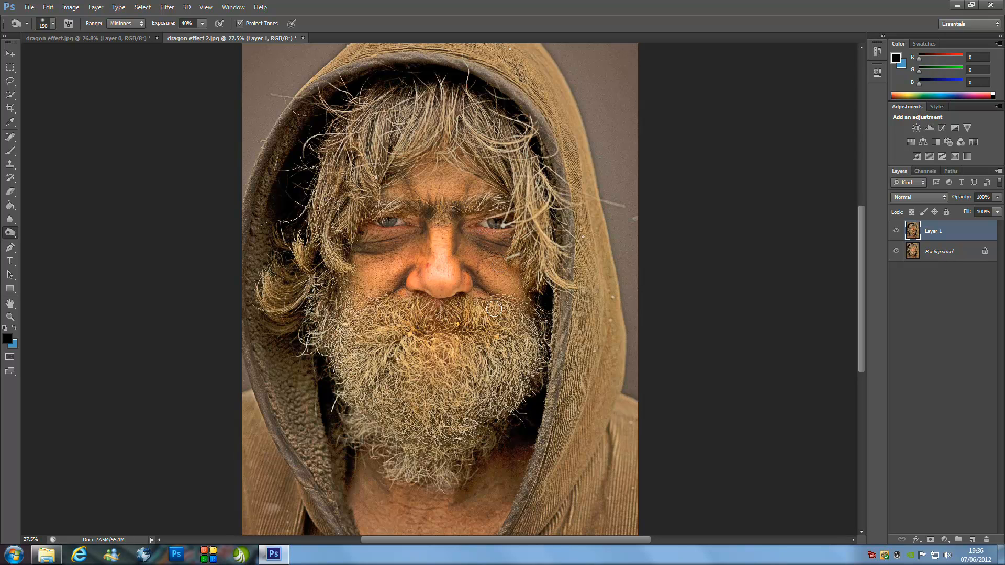
mouse_move(478, 496)
mouse_down()
mouse_move(461, 508)
mouse_move(368, 466)
mouse_move(368, 505)
mouse_move(387, 524)
mouse_up()
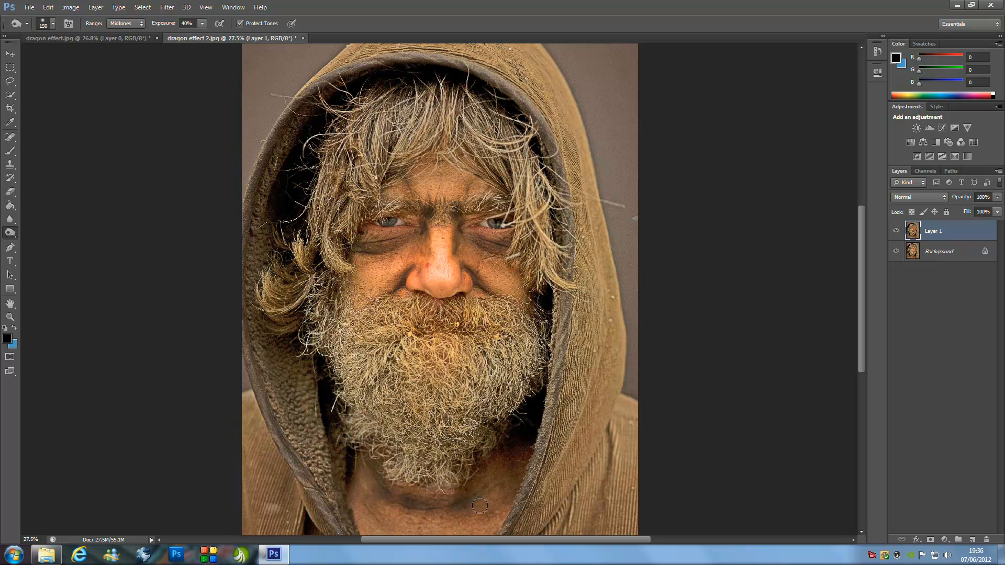
Burn extra shadow into the neck below the beard, the moustache, the side of the nose and the under-eye area.
drag(475, 513, 498, 483)
mouse_move(417, 331)
mouse_down()
mouse_move(464, 331)
mouse_move(410, 334)
mouse_move(417, 346)
mouse_move(473, 329)
mouse_move(439, 320)
mouse_up()
drag(451, 224, 458, 268)
mouse_move(426, 229)
mouse_down()
mouse_move(408, 261)
mouse_move(372, 259)
mouse_up()
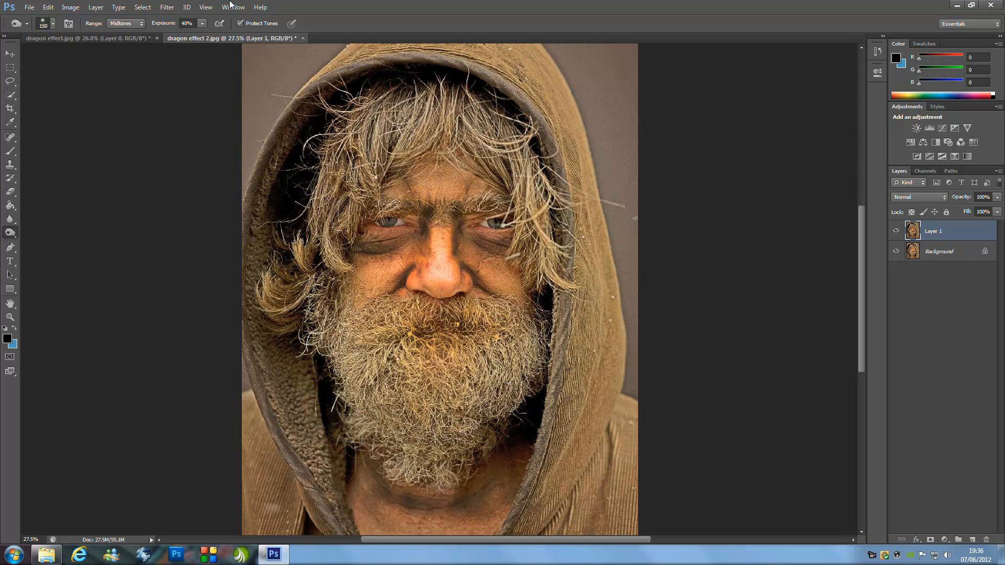
Lighten the nose, forehead, cheeks, beard, hair and neck with the Dodge tool set to Highlights at 15% exposure.
click(10, 232)
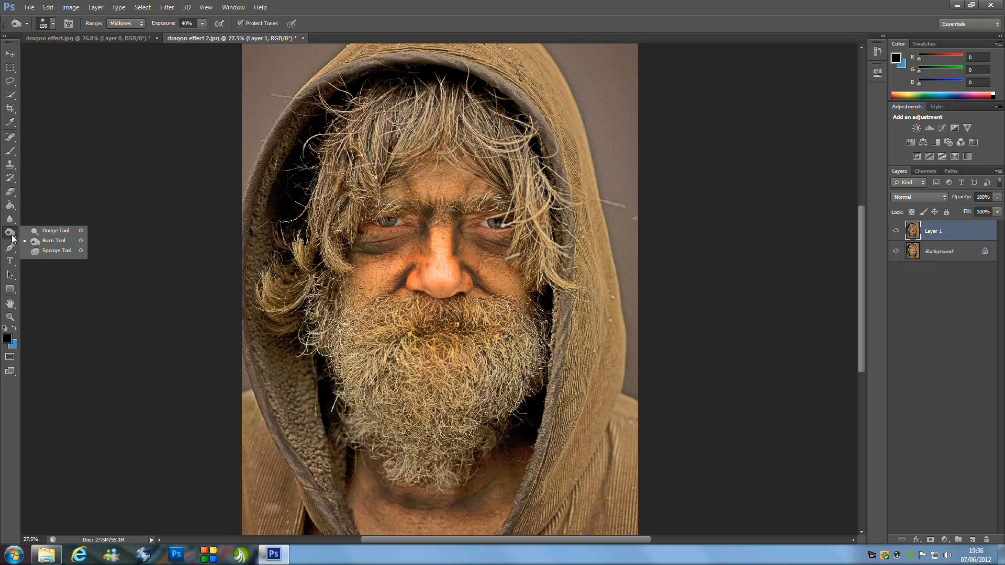
click(50, 231)
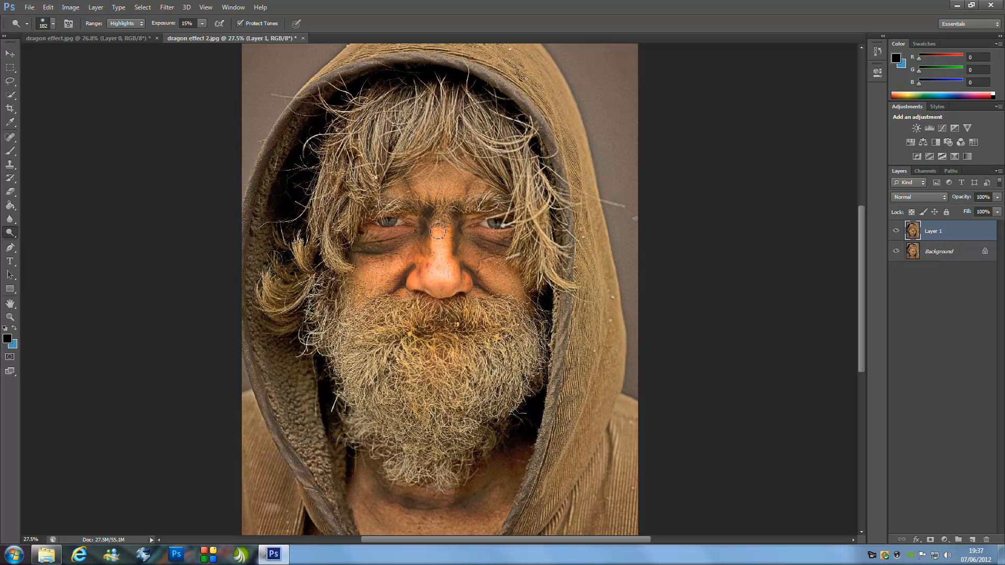
mouse_move(442, 244)
mouse_down()
mouse_move(429, 221)
mouse_move(441, 265)
mouse_move(437, 244)
mouse_move(425, 275)
mouse_move(462, 273)
mouse_up()
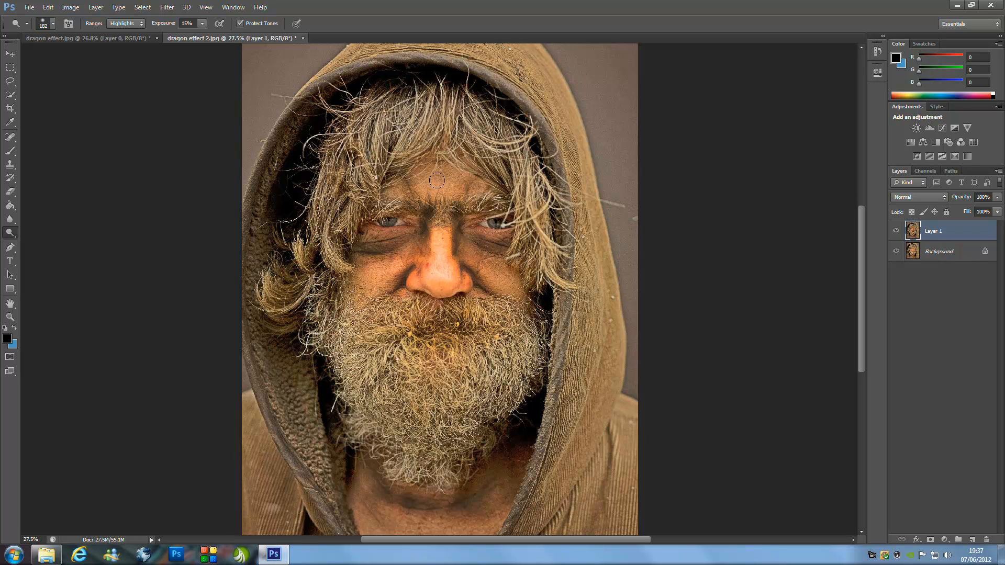
mouse_move(440, 161)
mouse_down()
mouse_move(426, 173)
mouse_move(445, 175)
mouse_move(446, 198)
mouse_up()
mouse_move(390, 270)
mouse_down()
mouse_move(361, 293)
mouse_move(393, 272)
mouse_move(371, 284)
mouse_up()
mouse_move(480, 260)
mouse_down()
mouse_move(518, 280)
mouse_move(484, 260)
mouse_move(501, 274)
mouse_up()
mouse_move(504, 346)
mouse_down()
mouse_move(479, 399)
mouse_move(511, 350)
mouse_move(475, 403)
mouse_move(411, 408)
mouse_move(361, 375)
mouse_move(404, 308)
mouse_move(413, 385)
mouse_move(502, 355)
mouse_up()
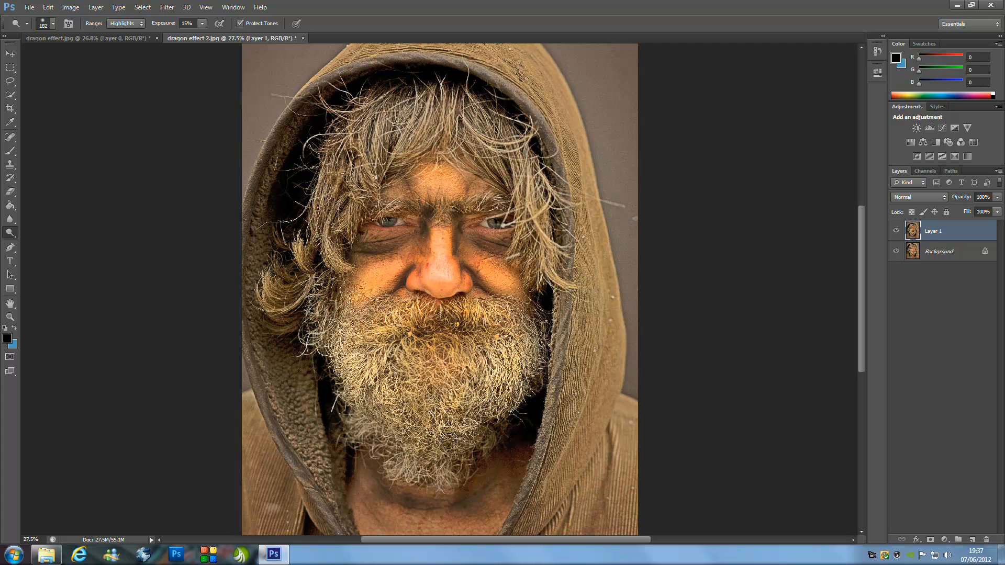
drag(448, 441, 410, 454)
mouse_move(348, 202)
mouse_down()
mouse_move(315, 275)
mouse_move(388, 126)
mouse_move(456, 100)
mouse_move(462, 113)
mouse_move(345, 119)
mouse_move(524, 178)
mouse_move(546, 243)
mouse_up()
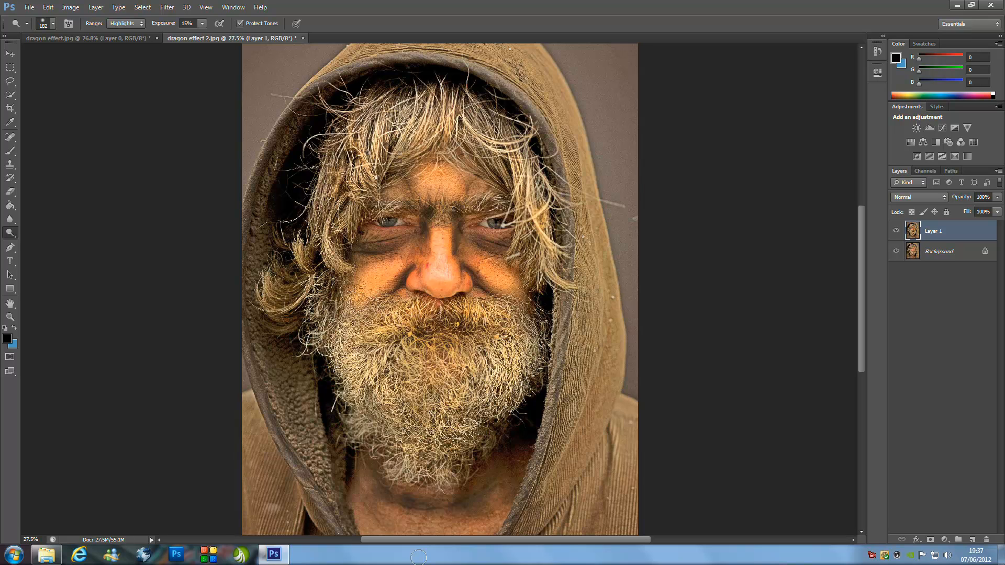
mouse_move(500, 473)
mouse_down()
mouse_move(361, 519)
mouse_move(369, 490)
mouse_up()
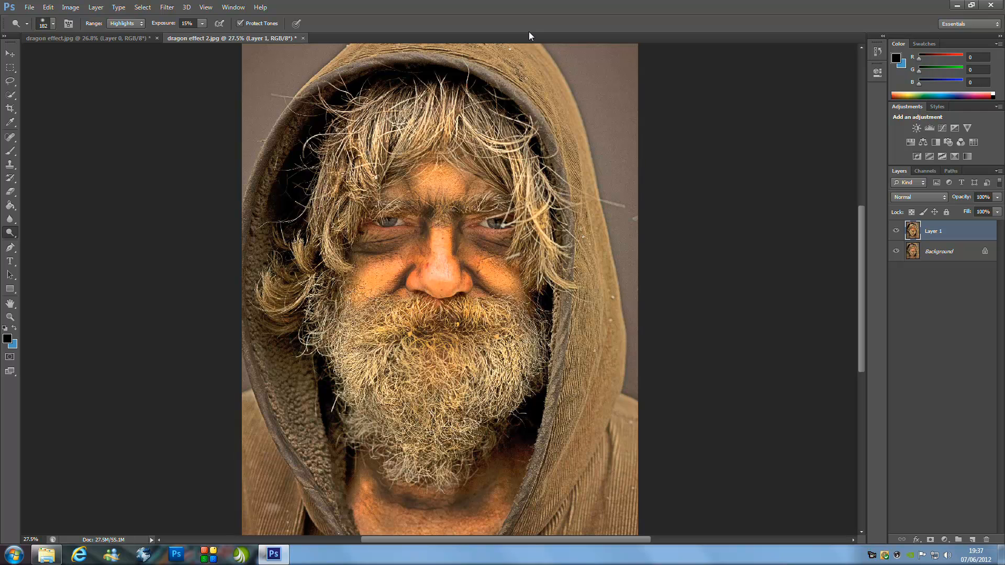
Sharpen the dodged and burned layer with Unsharp Mask at amount 51%, radius 4.0 pixels and threshold 1.
click(165, 8)
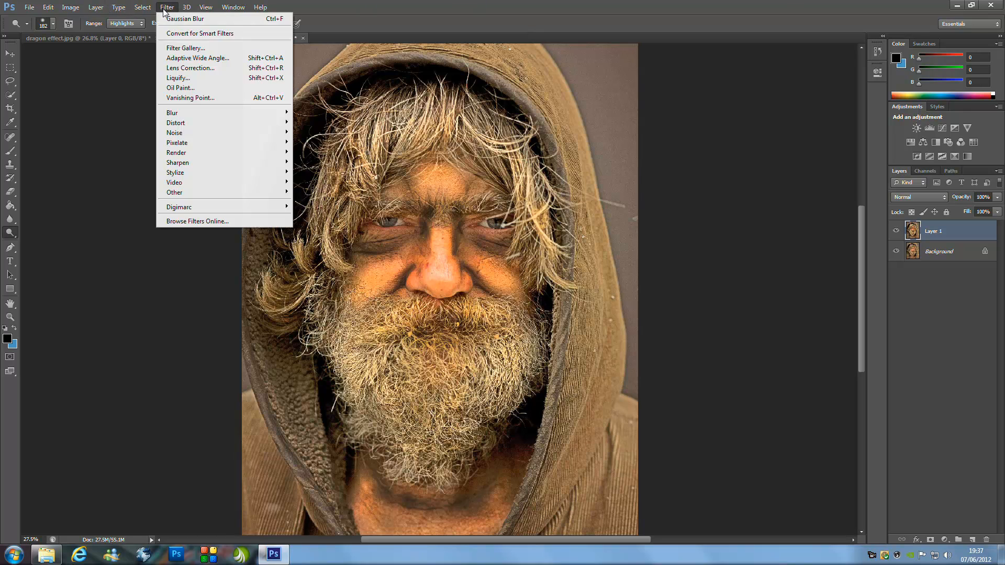
mouse_move(190, 164)
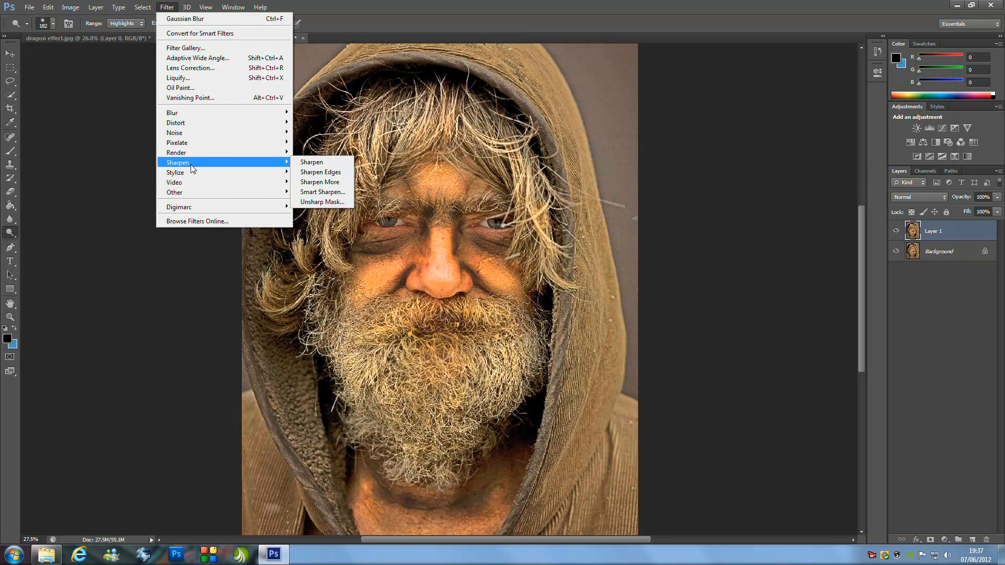
click(337, 203)
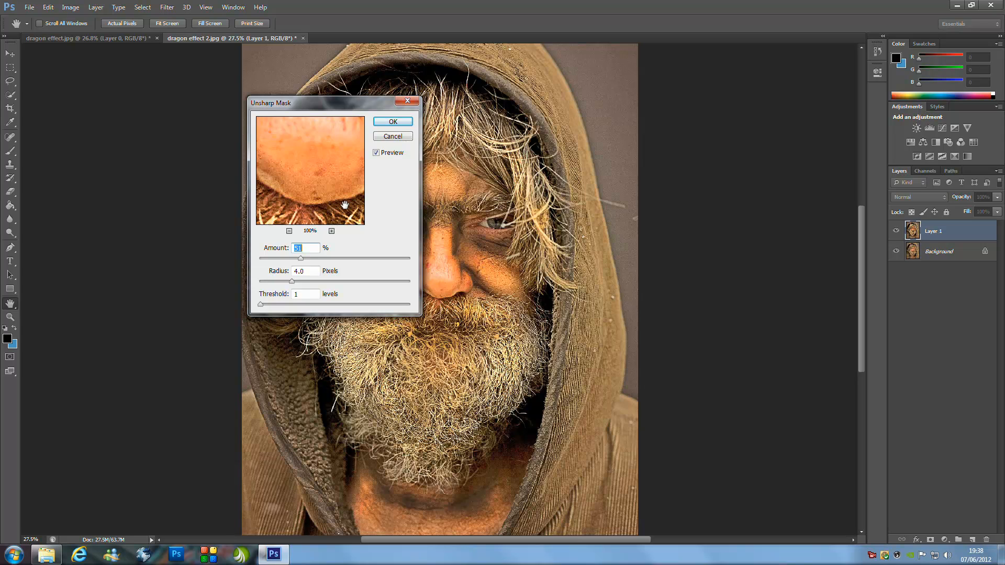
click(393, 121)
key(o)
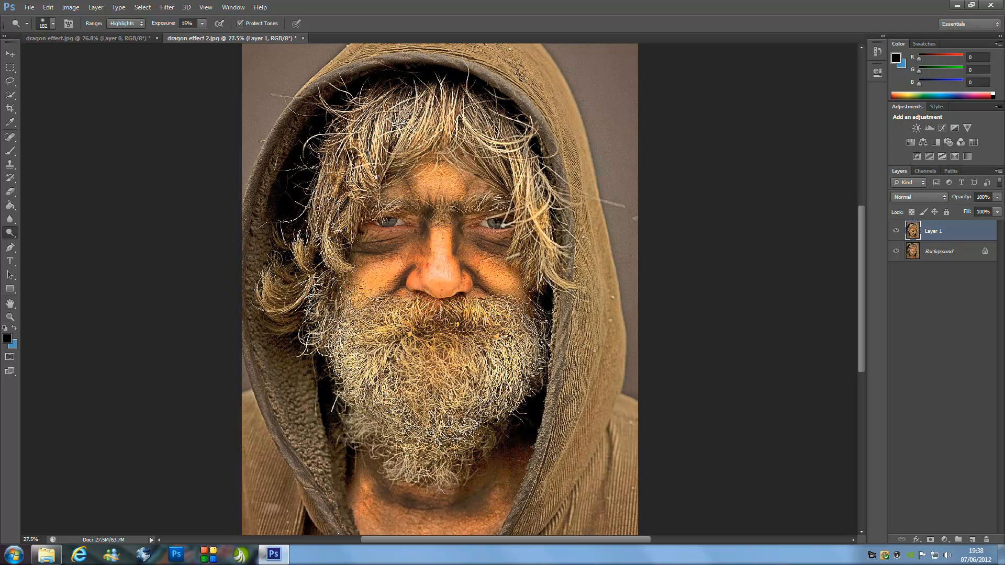
Flatten the sharpened image and duplicate the background layer.
click(93, 8)
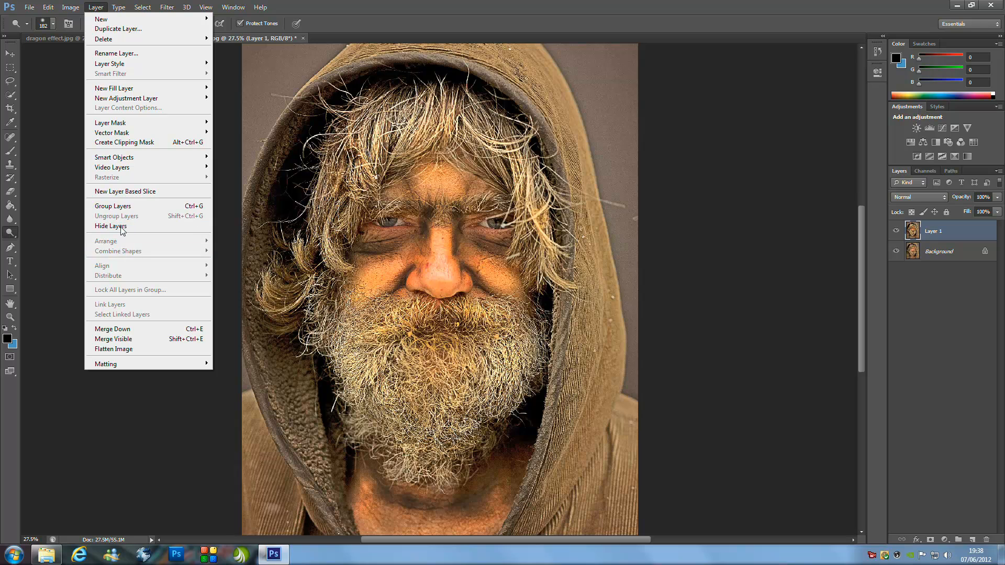
click(103, 350)
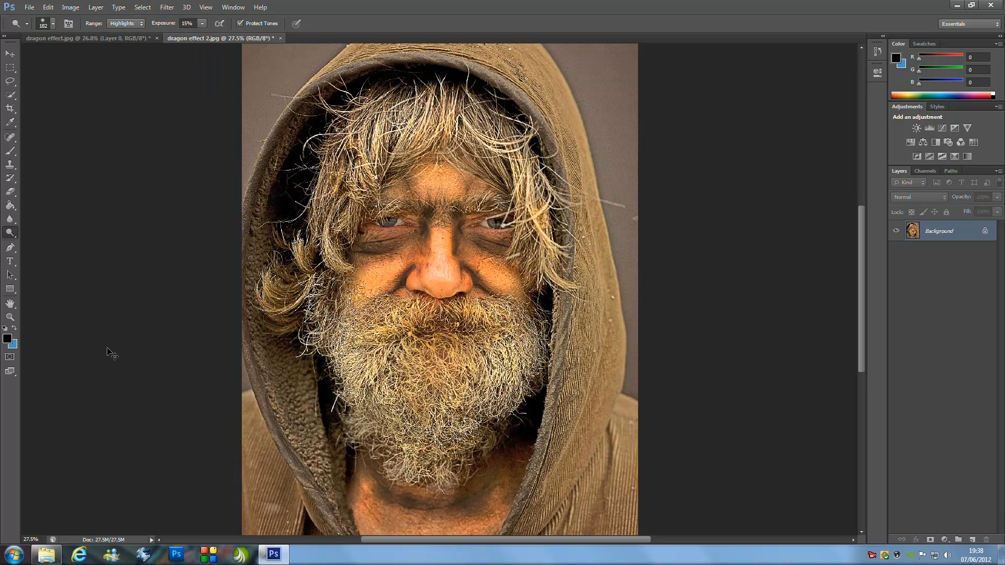
key(ctrl+j)
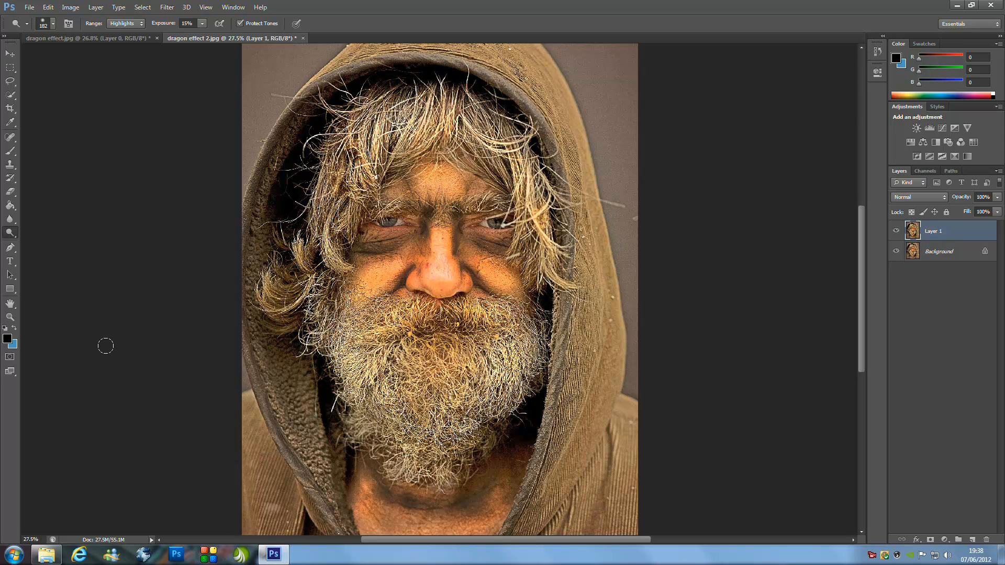
Set the duplicate layer's saturation to -31 with Hue/Saturation.
key(ctrl+u)
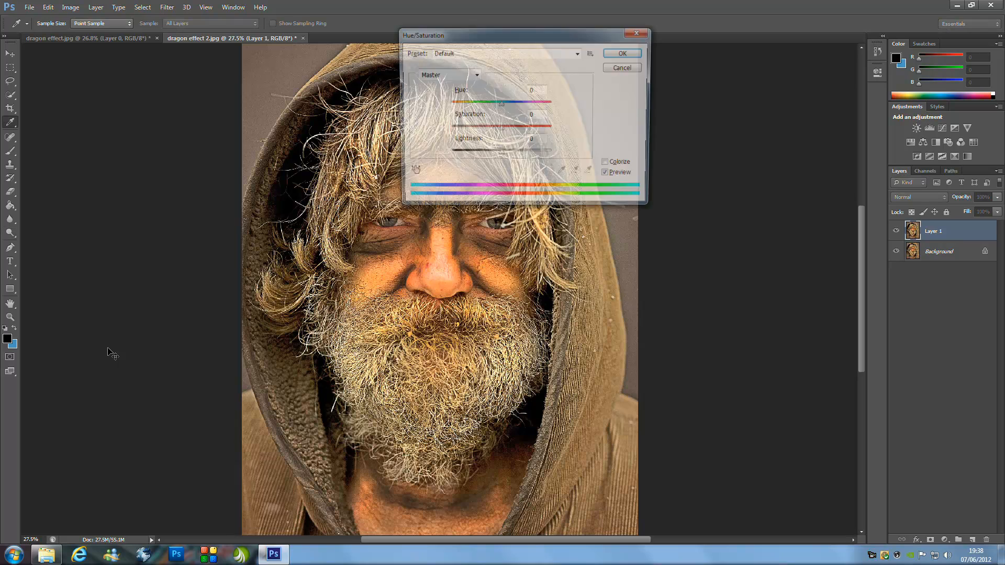
drag(545, 115, 527, 115)
text(-31)
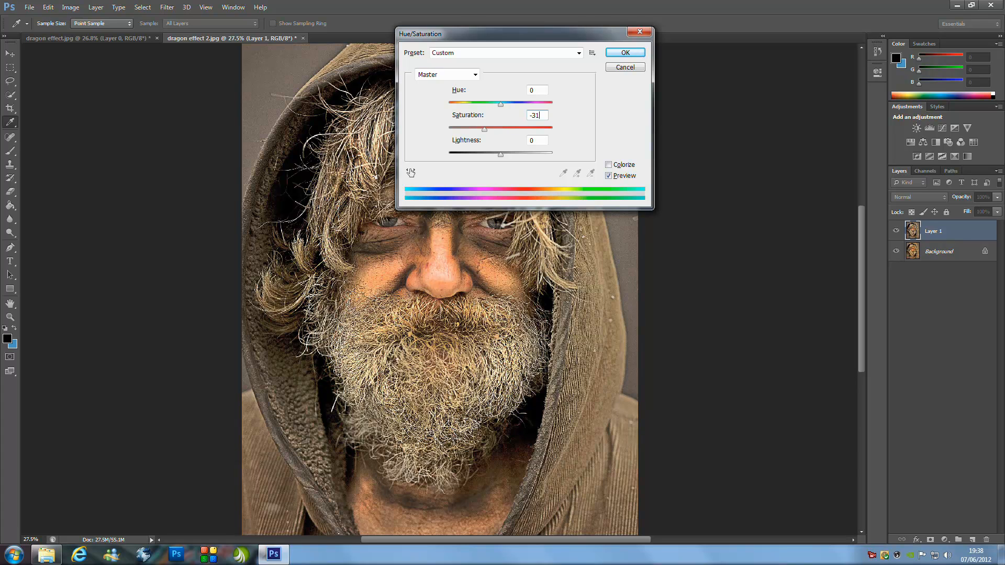
click(632, 53)
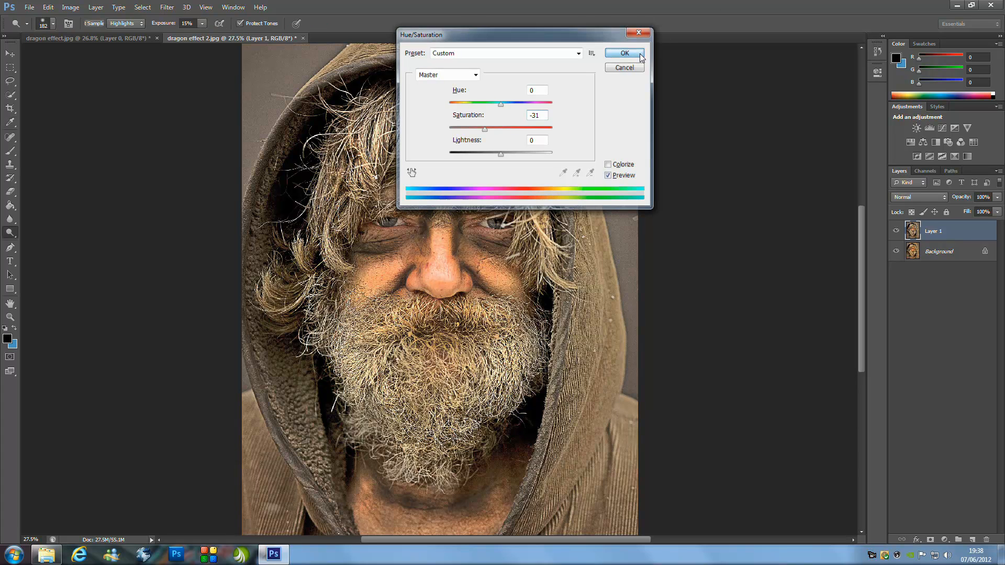
key(o)
Blend the partly desaturated layer in Soft Light mode at 37% opacity.
click(913, 197)
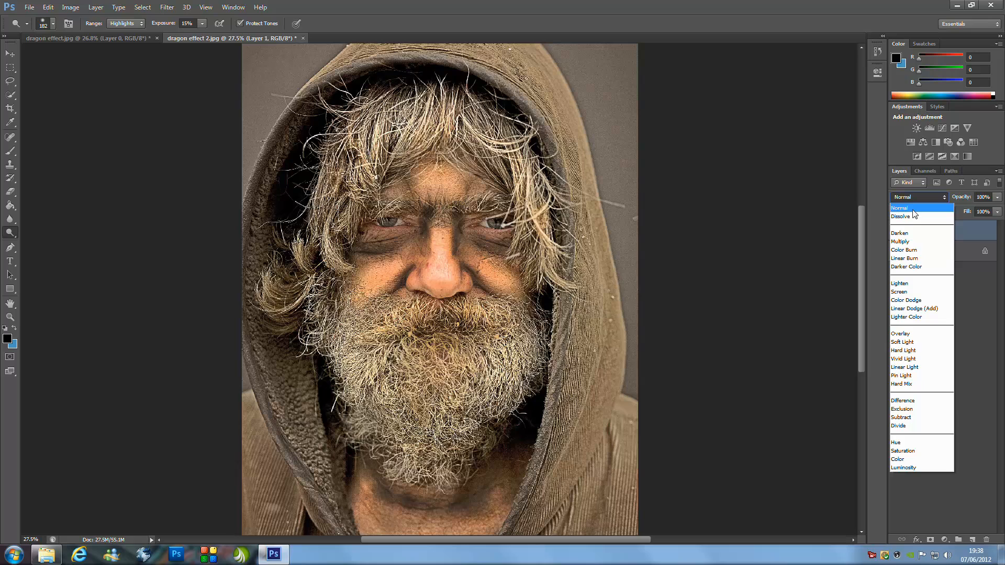
click(921, 339)
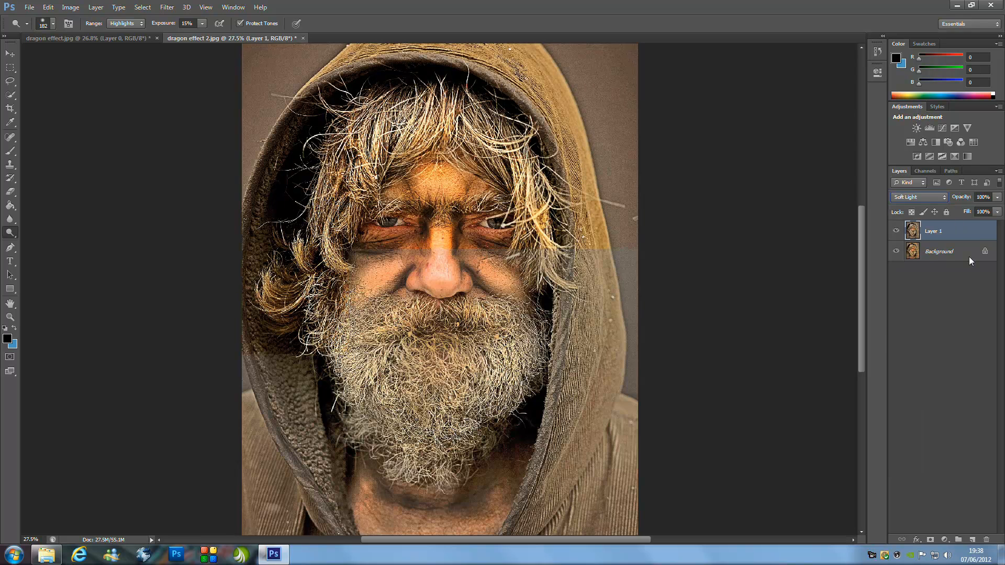
click(984, 197)
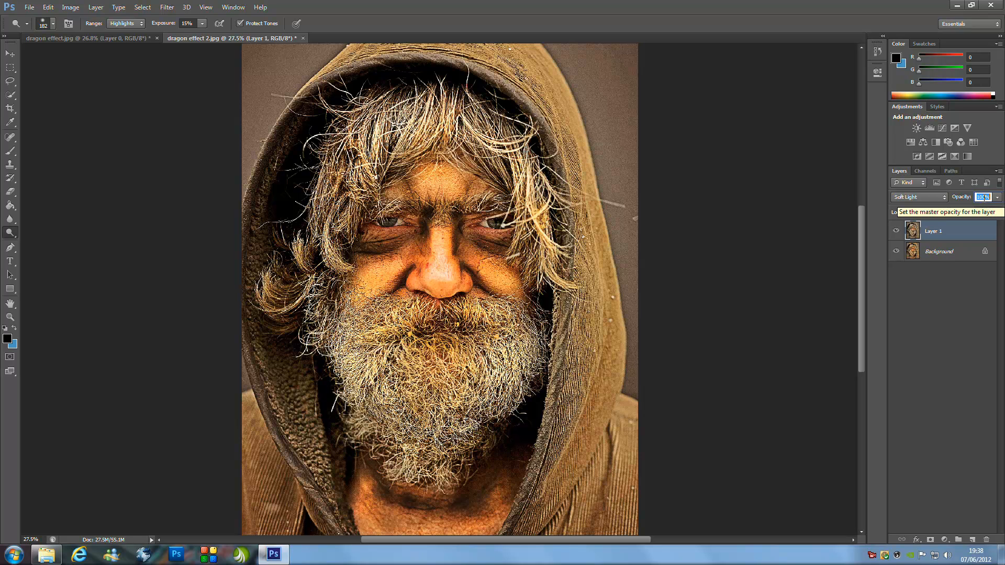
text(37)
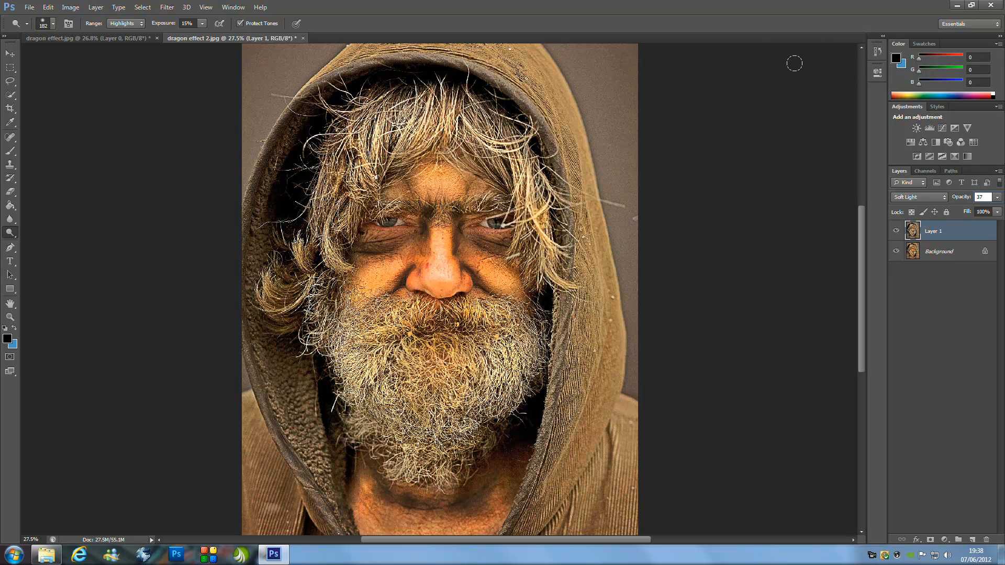
Apply Brightness/Contrast to the Soft Light layer with brightness 6 and contrast -35.
click(72, 7)
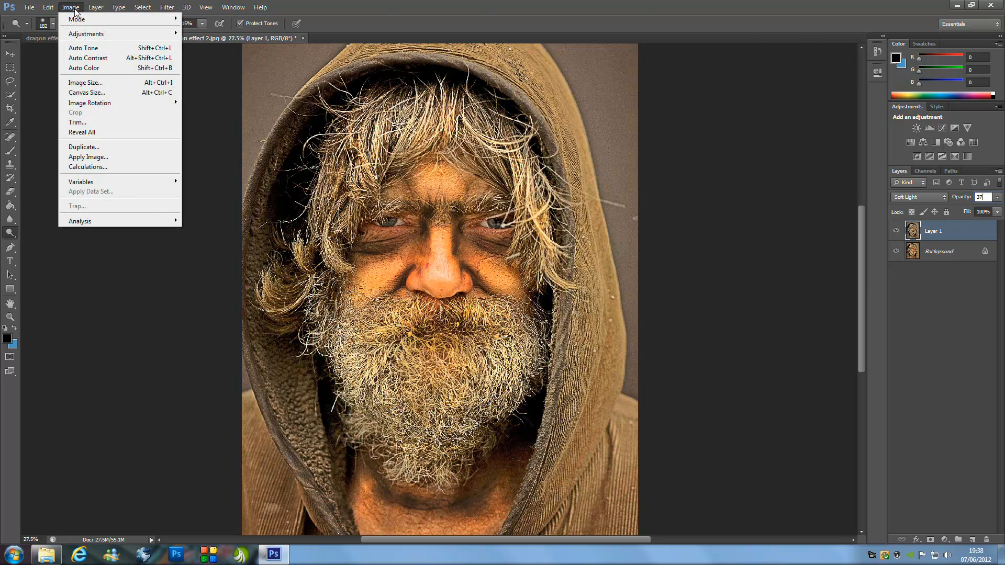
mouse_move(98, 34)
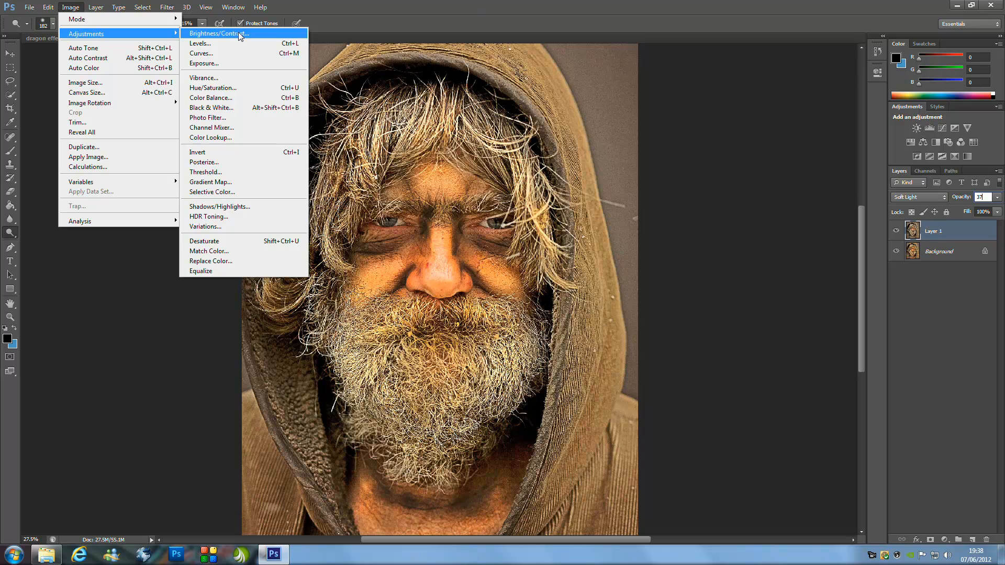
click(240, 35)
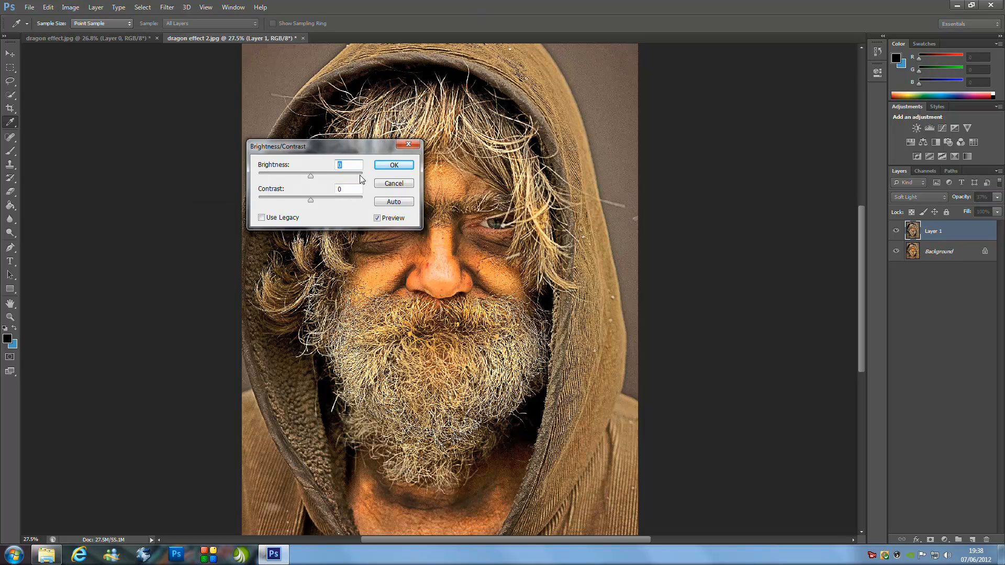
text(6)
key(Tab)
text(-35)
click(391, 165)
key(o)
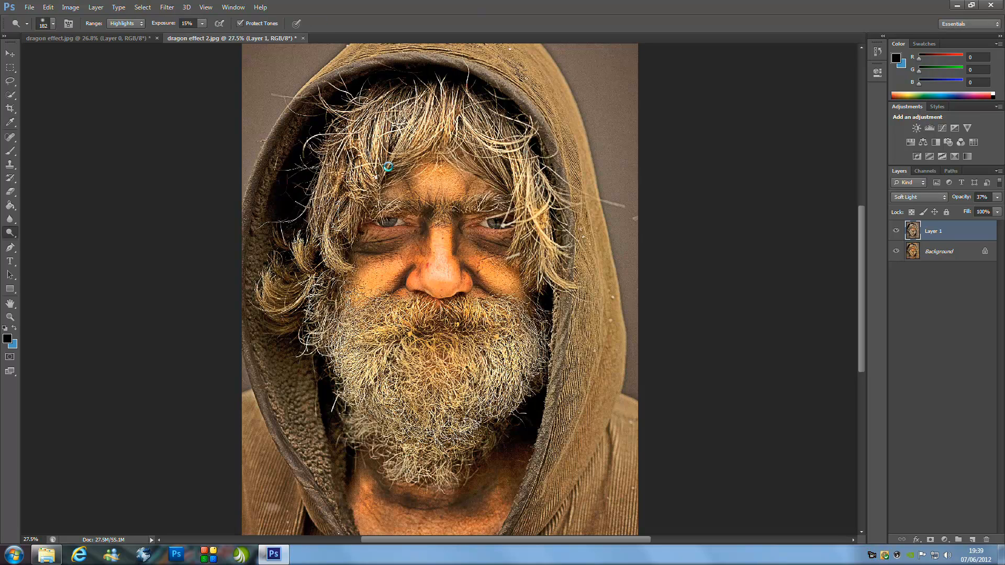
Flatten the image and set the saturation of the merged background to -23.
click(94, 10)
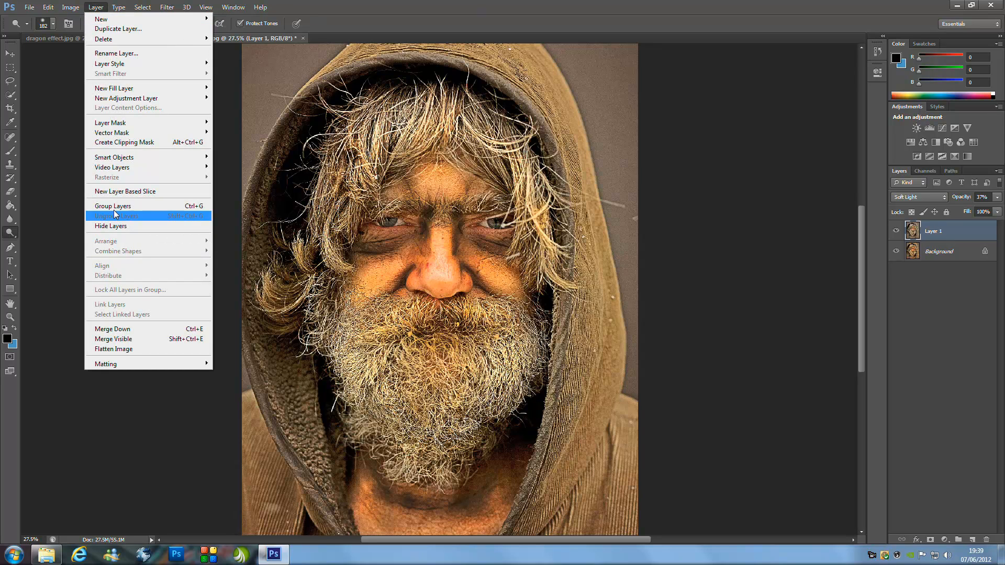
click(113, 350)
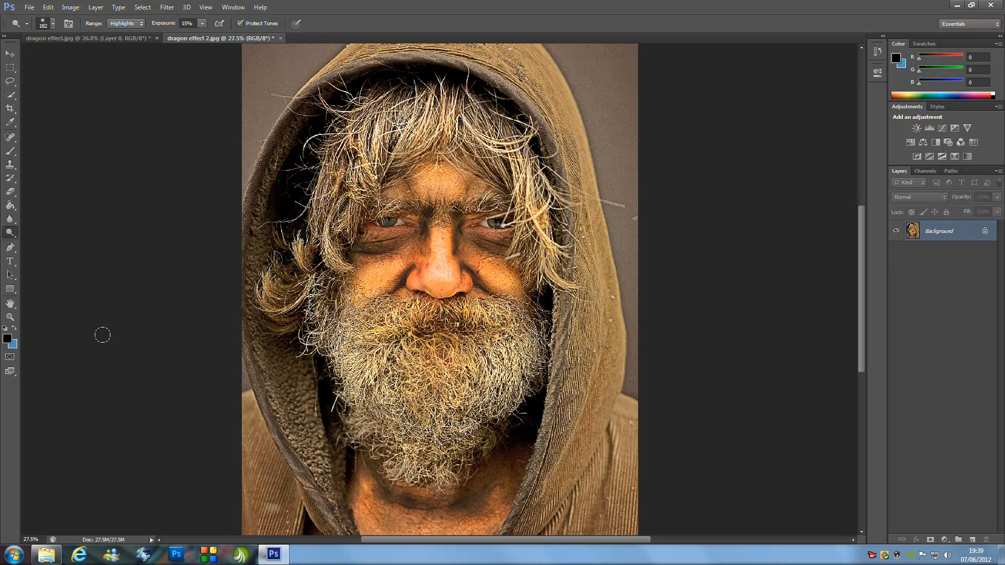
key(ctrl+u)
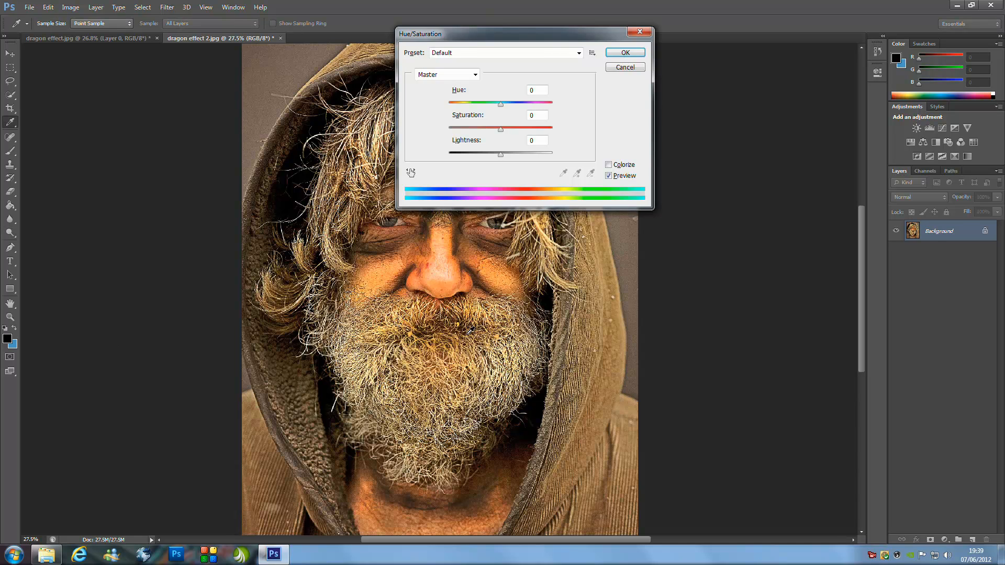
click(532, 115)
text(-23)
click(626, 53)
key(o)
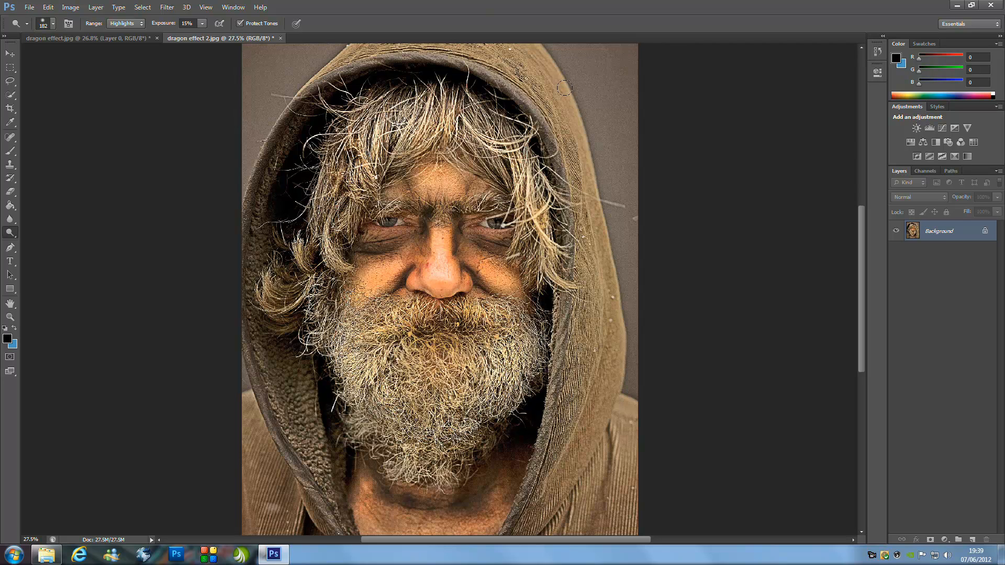
Duplicate the background layer and apply Variations to the copy, using the yellow-tinted current pick with Midtones made one step darker.
key(ctrl+j)
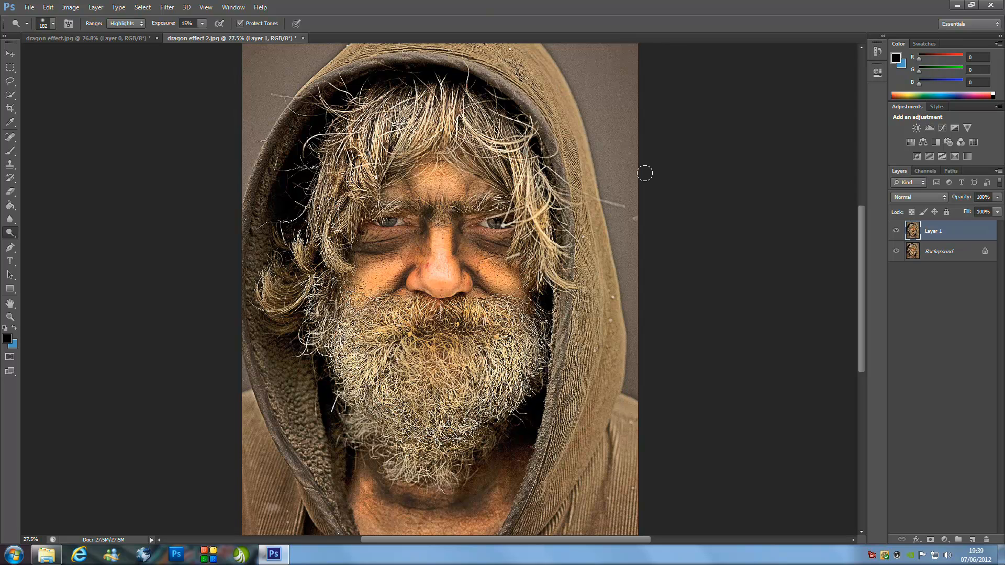
click(70, 7)
mouse_move(94, 36)
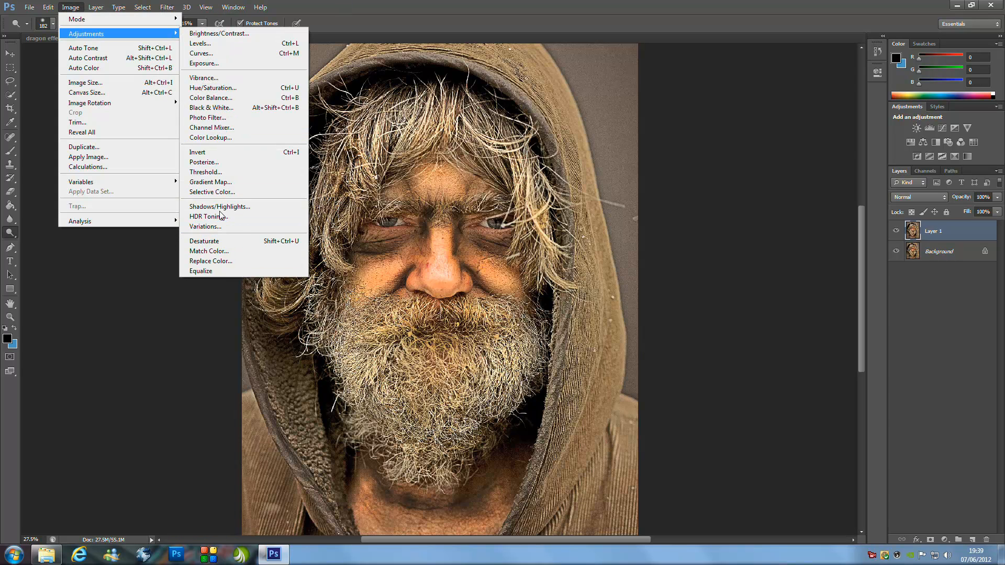
click(220, 229)
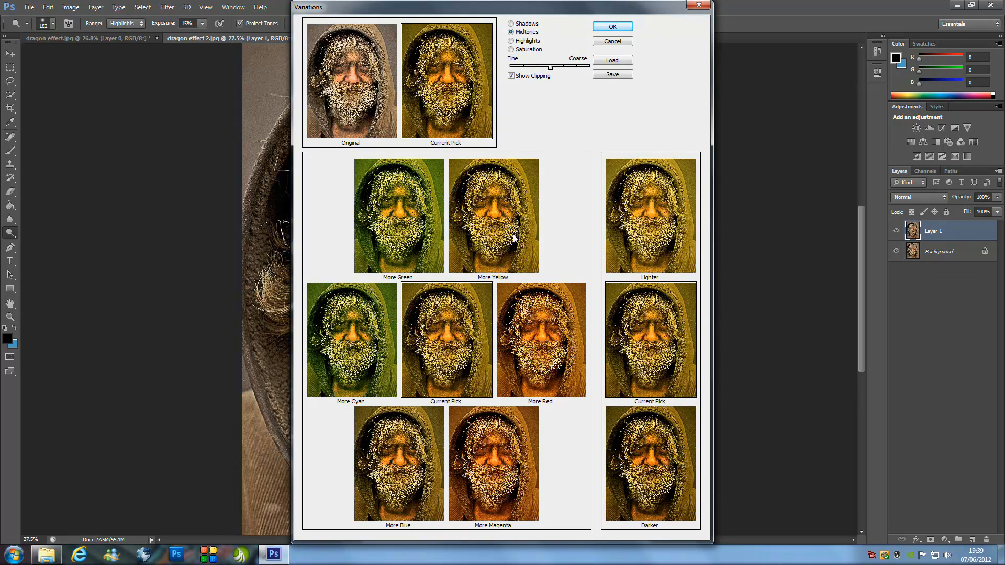
click(652, 445)
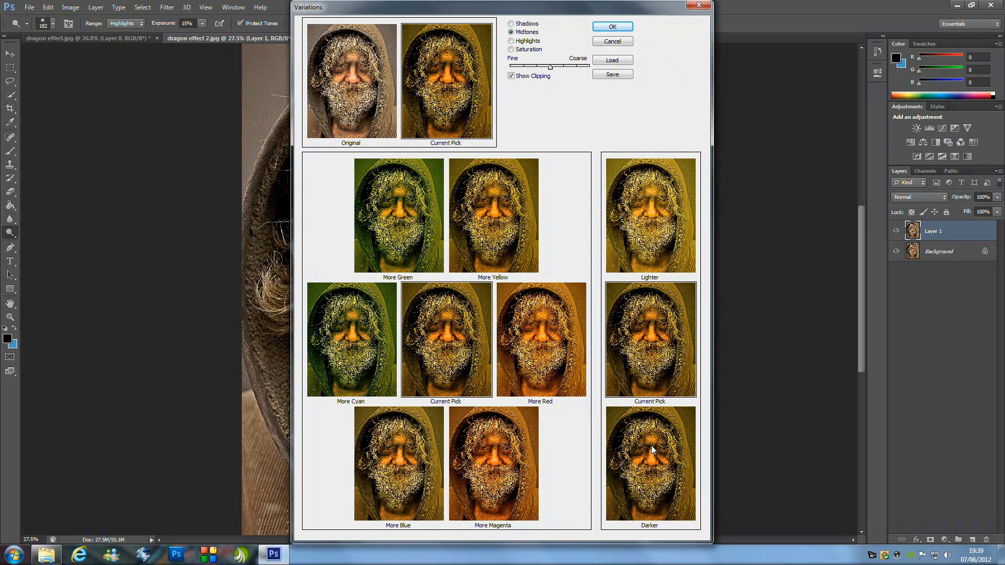
click(627, 27)
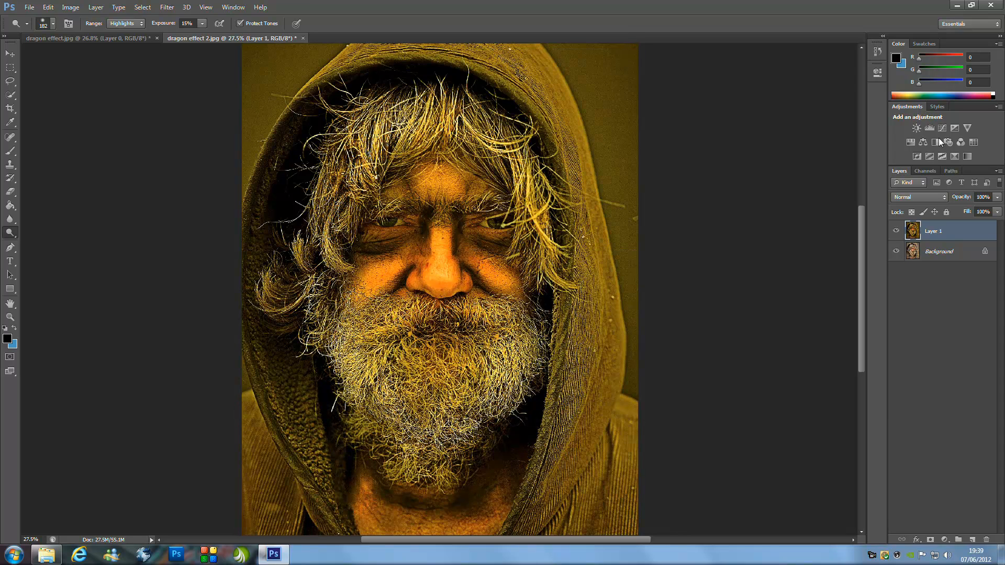
Blend the yellow-tinted layer in Hue mode and flatten the image.
click(926, 196)
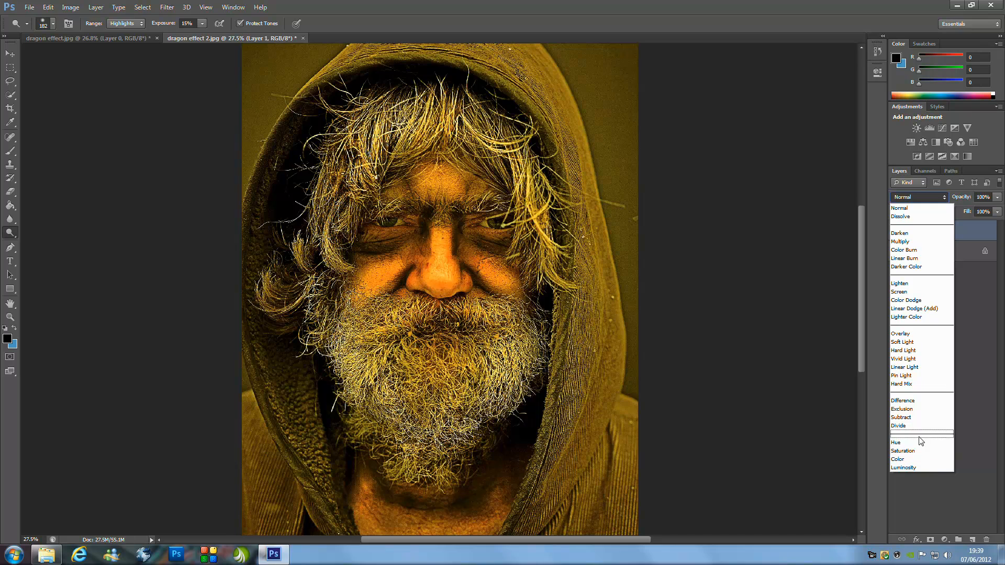
click(921, 444)
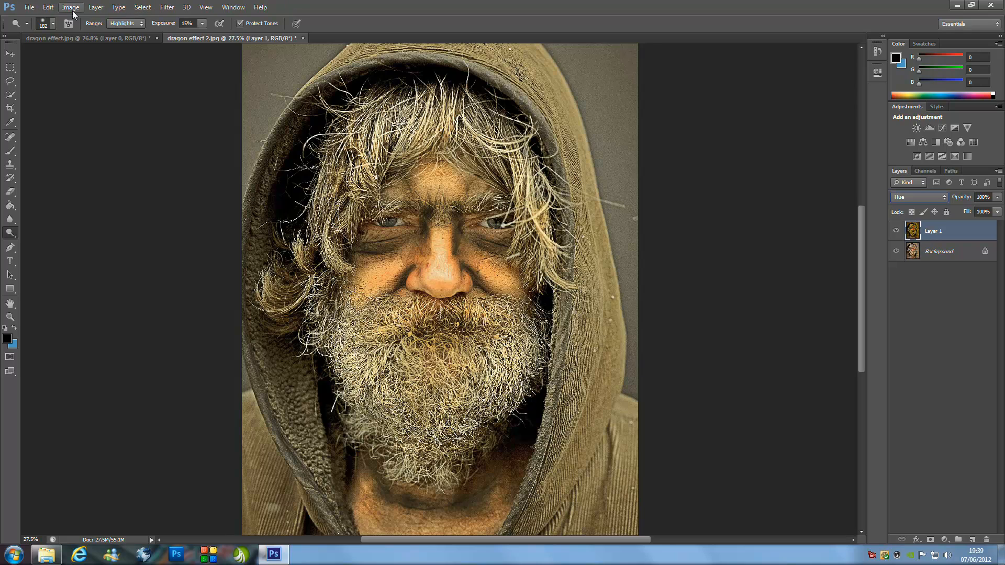
click(95, 7)
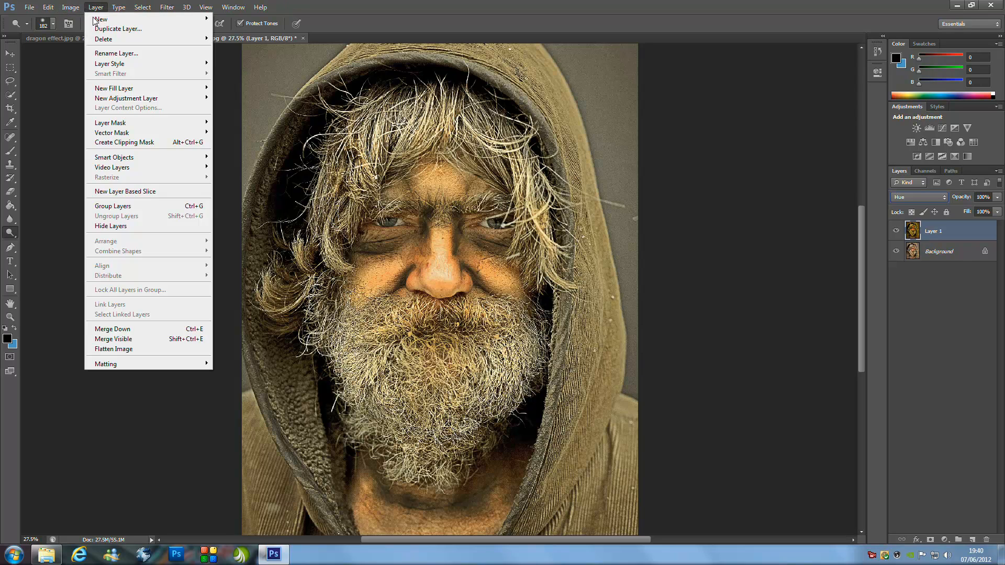
click(124, 351)
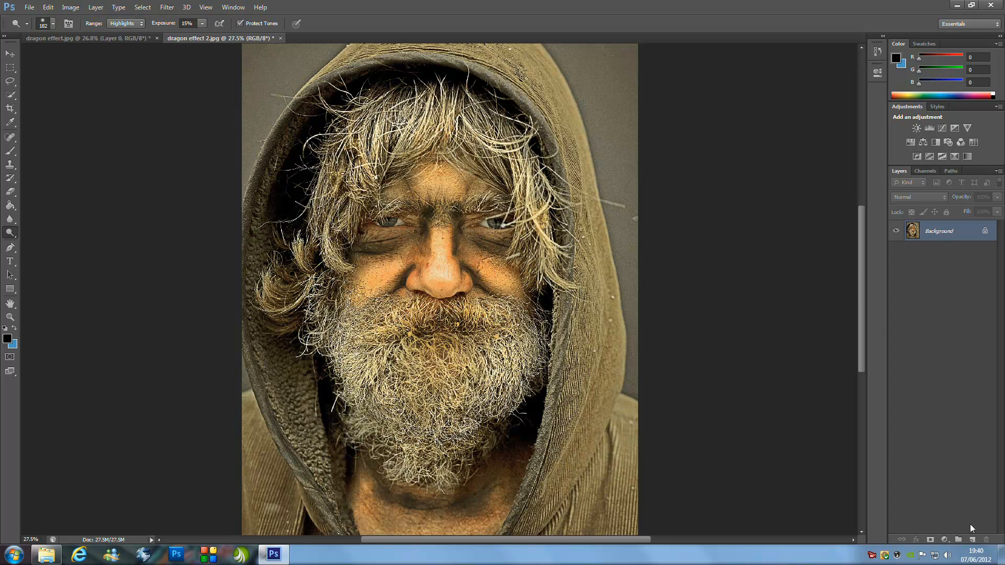
Add a new layer above the background, fill it with black and set its opacity to 60%.
click(973, 540)
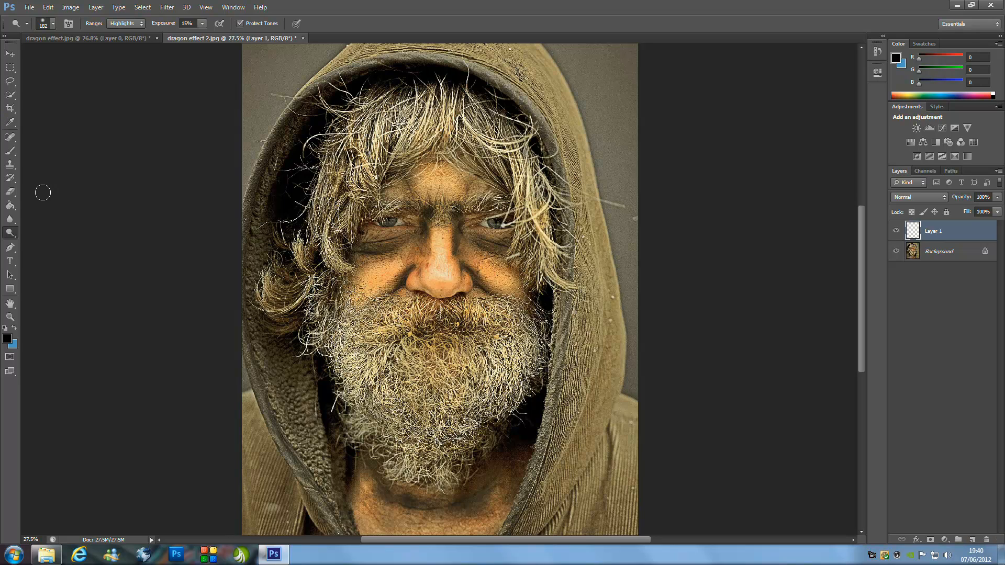
click(10, 205)
click(395, 215)
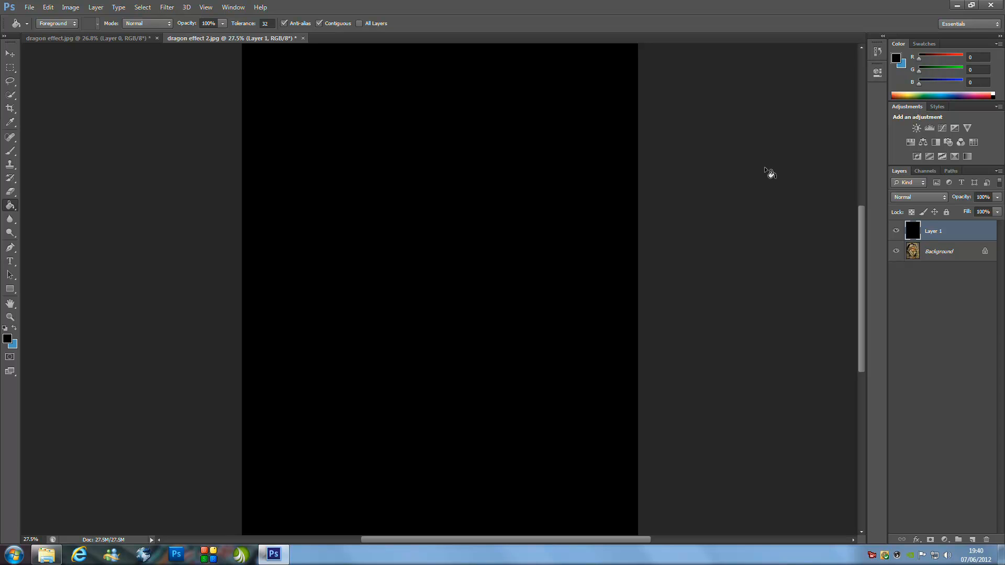
click(984, 197)
text(60)
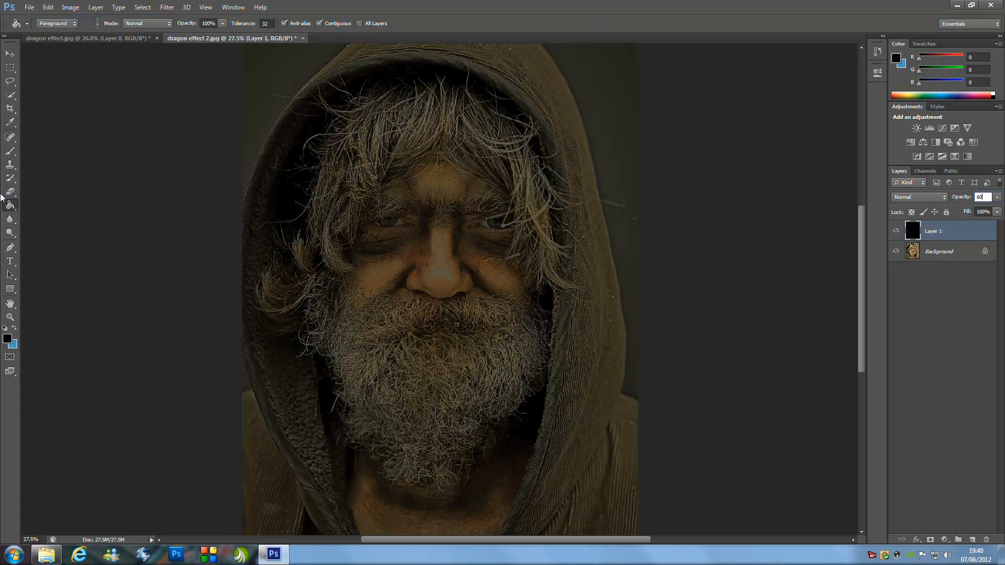
Add a layer mask to the black layer and set the Brush tool's opacity to 100%.
click(11, 152)
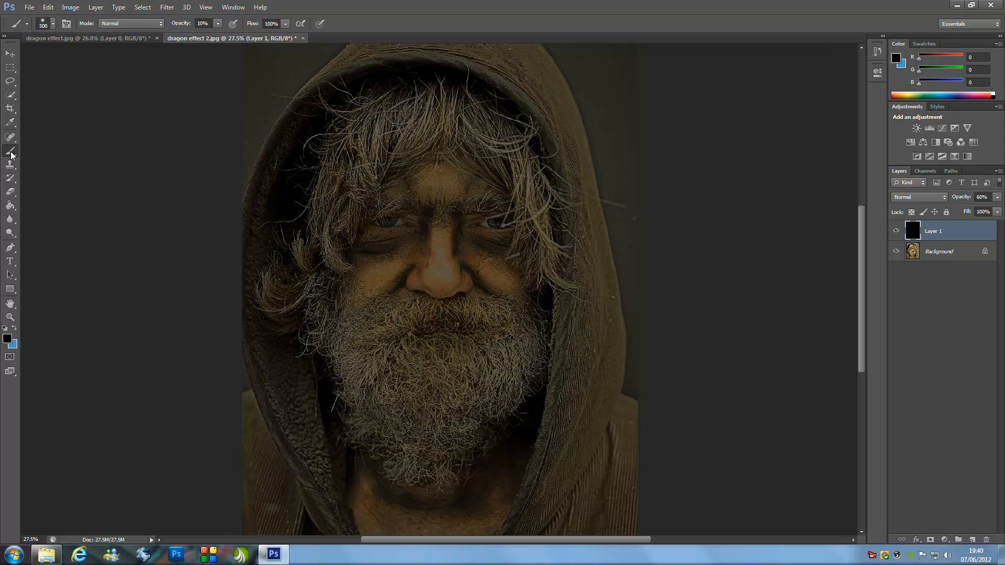
click(931, 540)
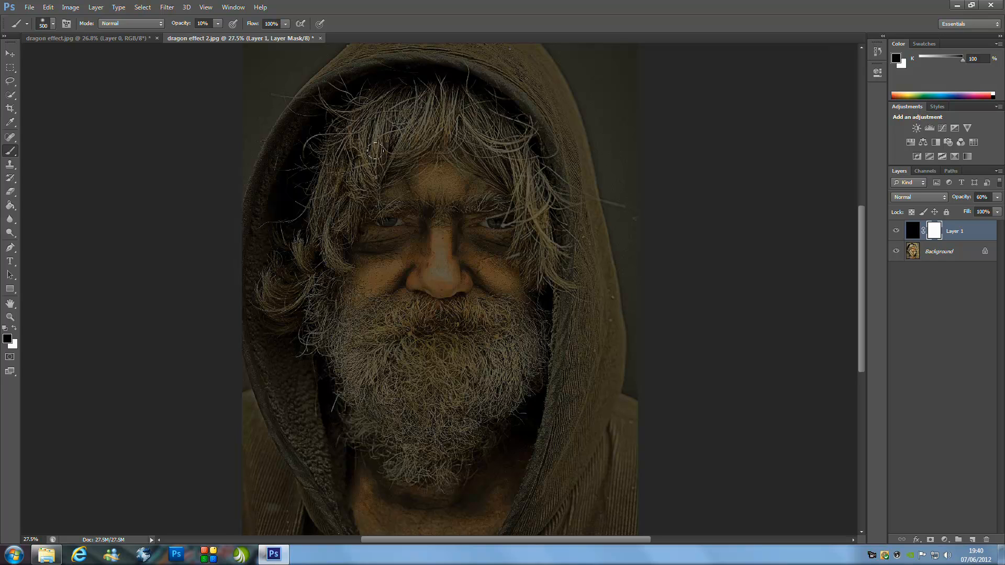
click(53, 24)
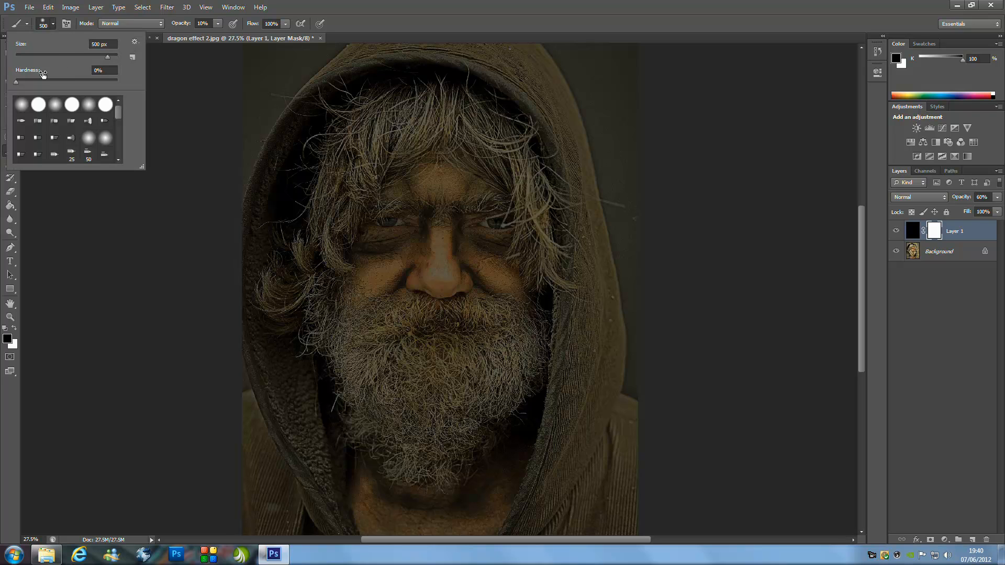
click(203, 24)
text(100)
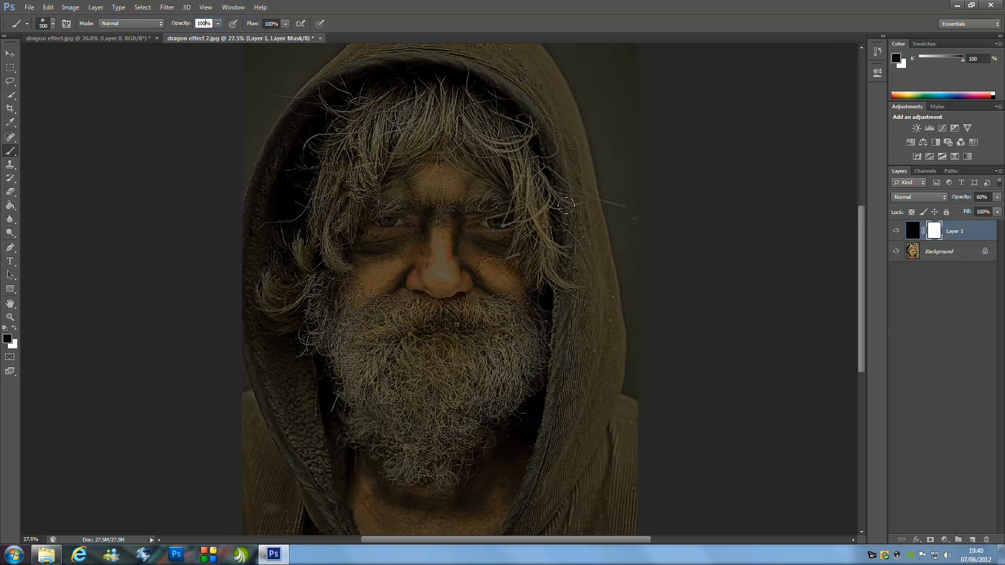
Paint black on the layer mask over the man's hair, forehead, eyes, cheeks, nose bridge and beard to brighten them.
mouse_move(379, 111)
mouse_down()
mouse_move(356, 293)
mouse_move(375, 176)
mouse_move(400, 113)
mouse_move(442, 168)
mouse_up()
drag(479, 141, 499, 181)
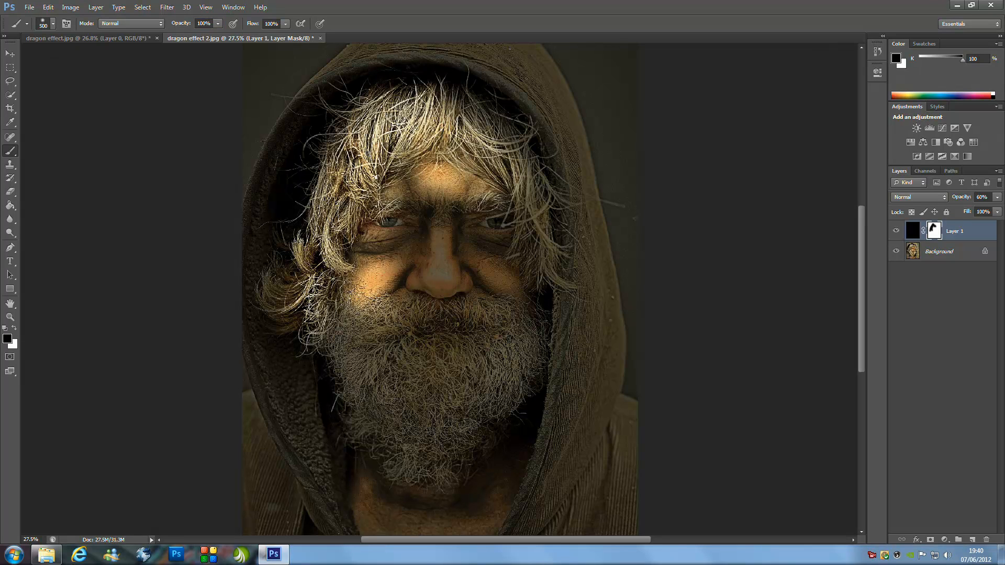
drag(497, 223, 385, 332)
drag(364, 367, 371, 437)
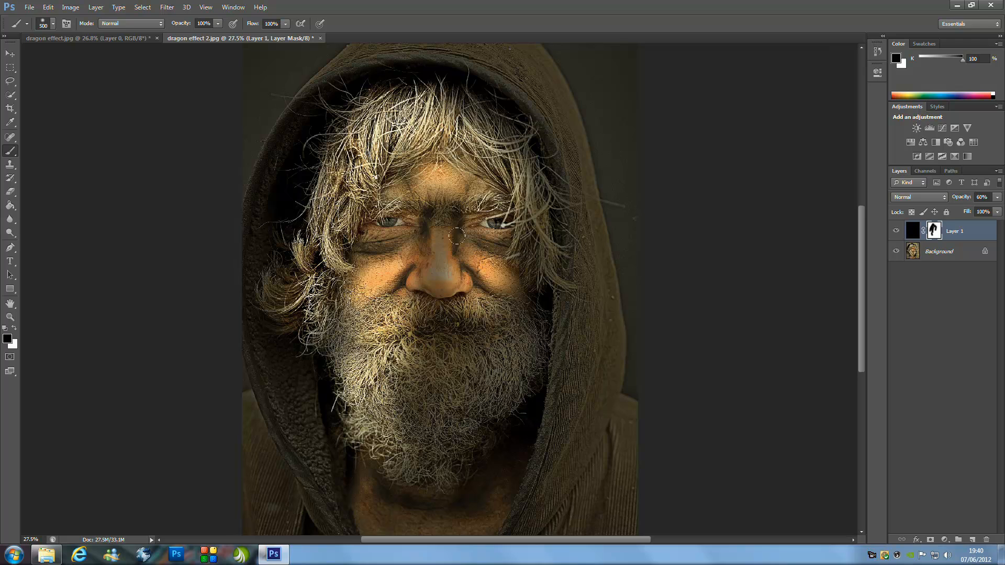
mouse_move(507, 226)
mouse_down()
mouse_move(507, 343)
mouse_move(440, 401)
mouse_move(451, 435)
mouse_move(325, 442)
mouse_up()
click(435, 335)
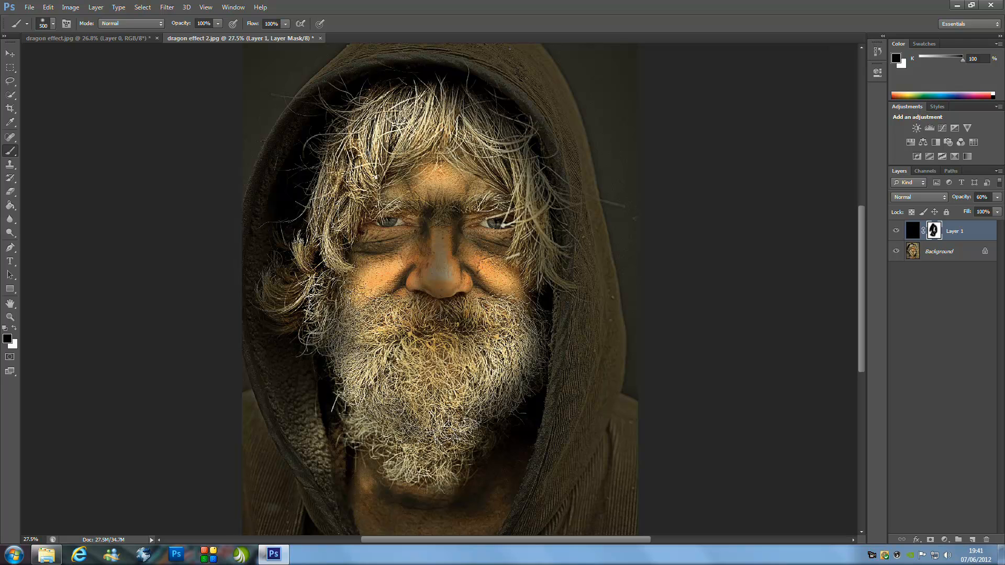
drag(523, 174, 524, 215)
click(365, 369)
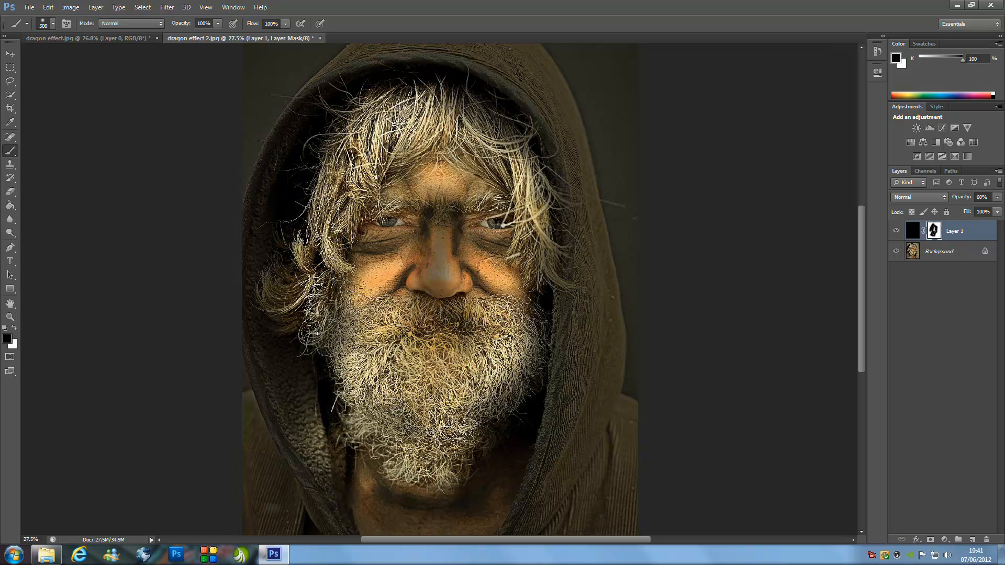
click(327, 338)
click(403, 427)
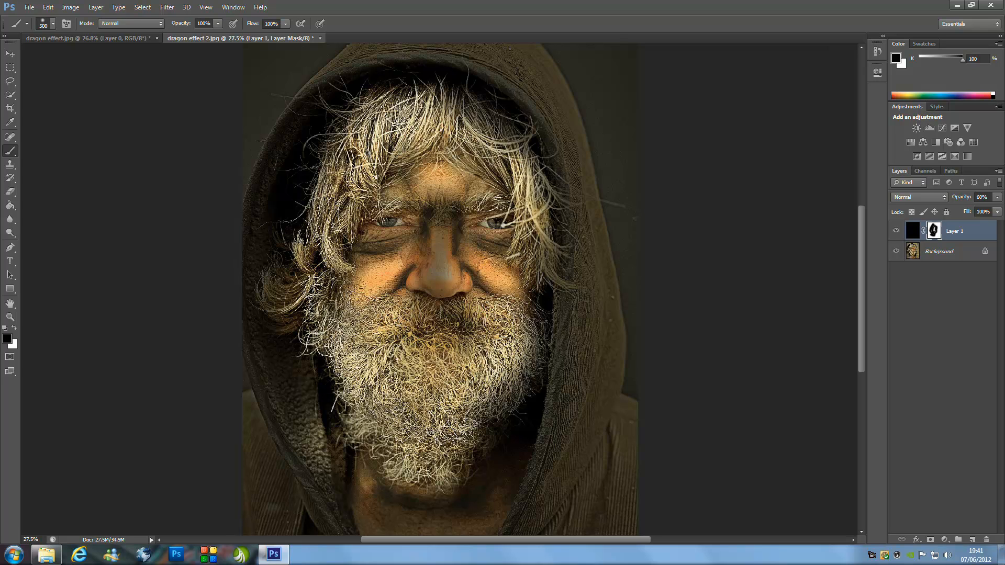
click(491, 410)
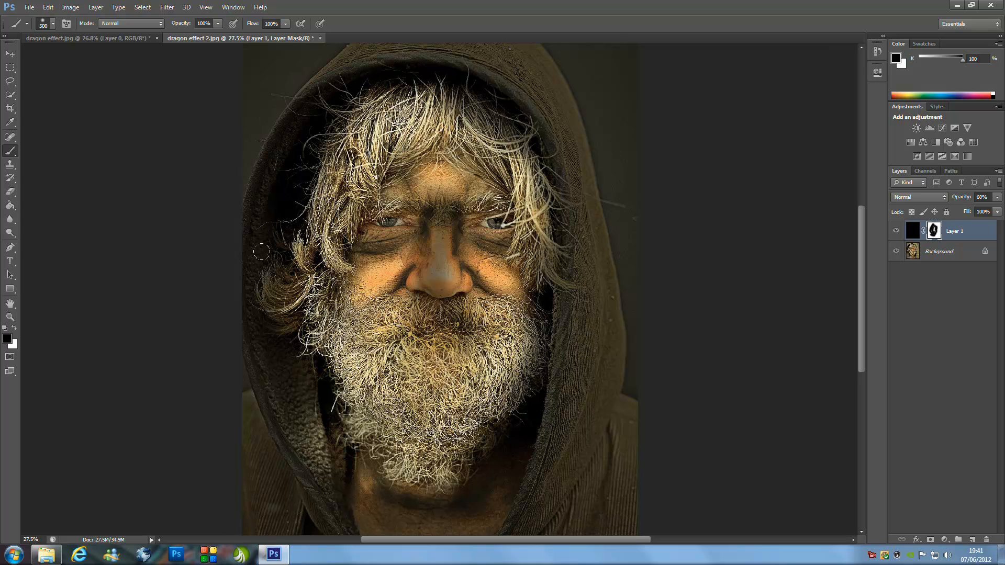
drag(261, 253, 277, 325)
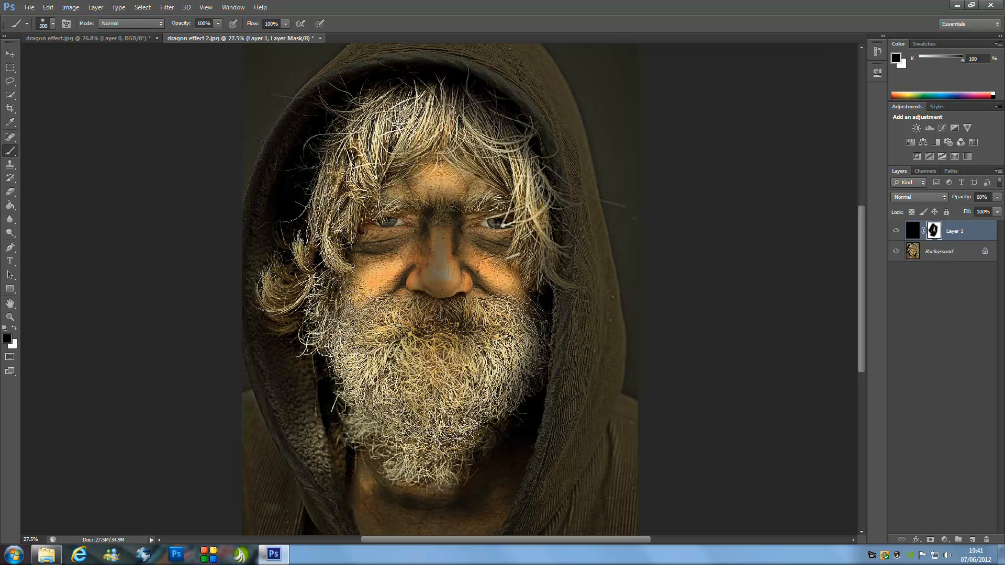
drag(449, 114, 490, 138)
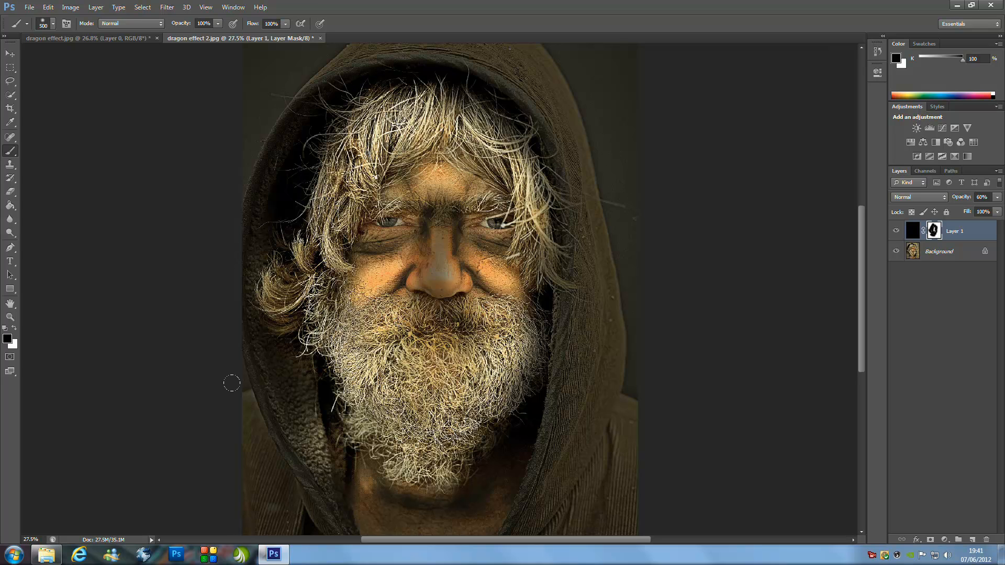
drag(440, 204, 440, 239)
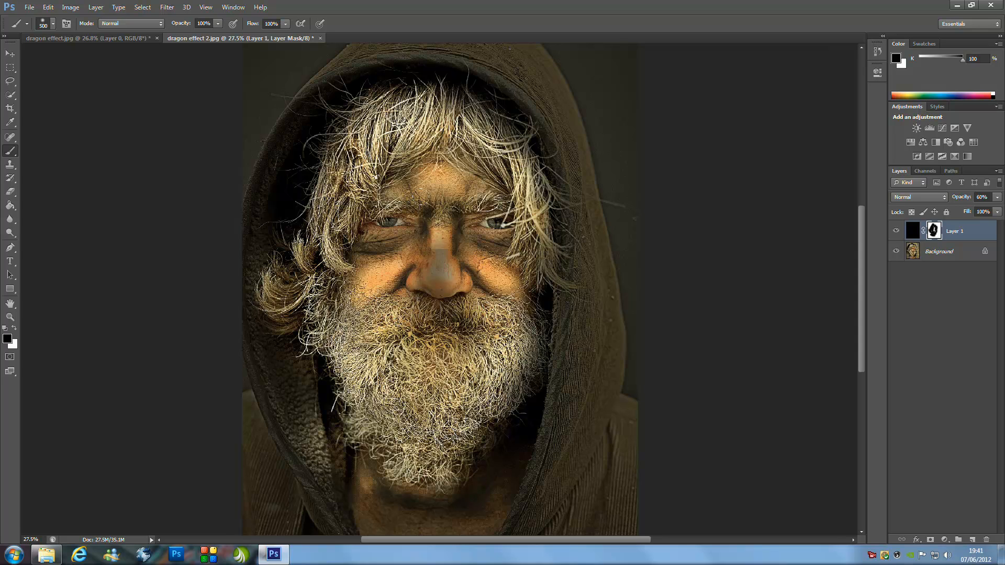
Paint the mask with the brush at 24% opacity along the left side of the hood and clothing to lighten it partly.
click(204, 23)
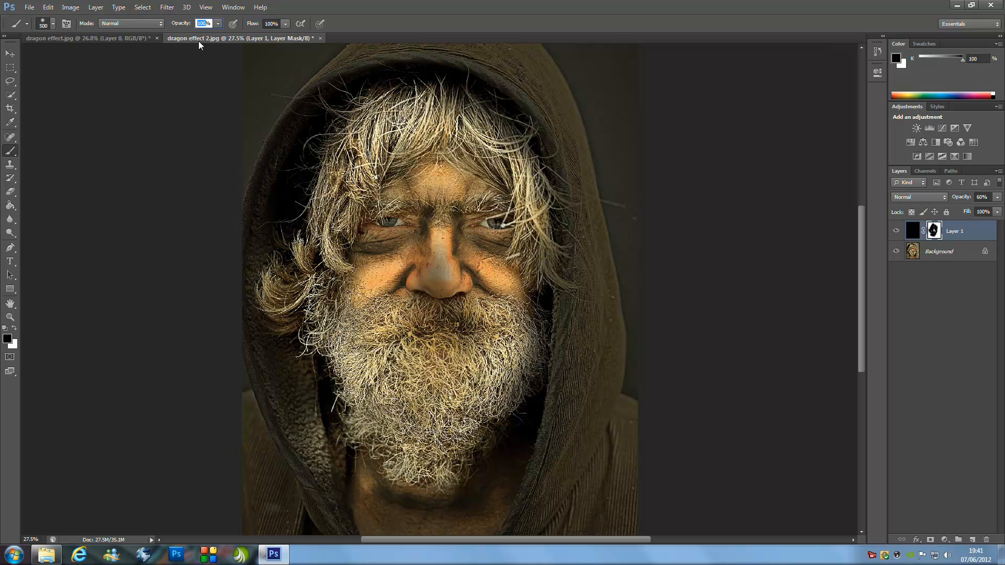
text(3)
mouse_move(338, 52)
mouse_down()
mouse_move(273, 91)
mouse_move(275, 66)
mouse_move(273, 161)
mouse_up()
drag(242, 260, 279, 416)
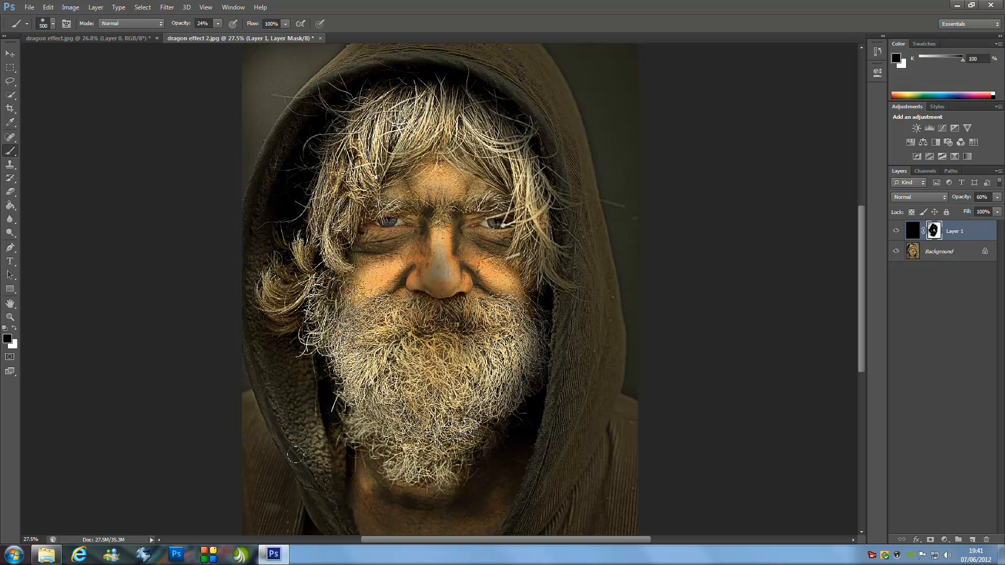
drag(295, 455, 291, 507)
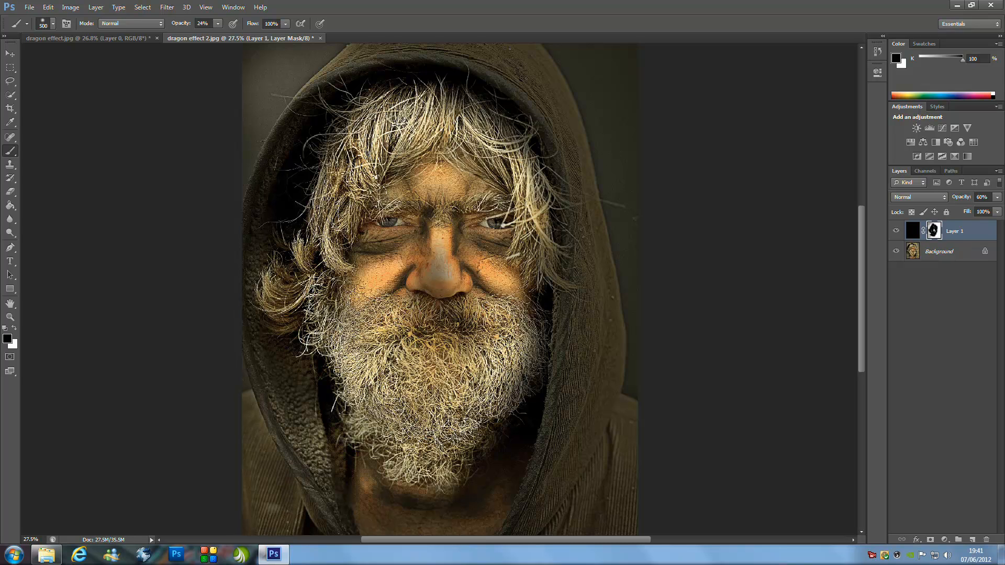
Paint the mask at 10% brush opacity over the hood's right side and the neck, and flatten the image.
click(203, 23)
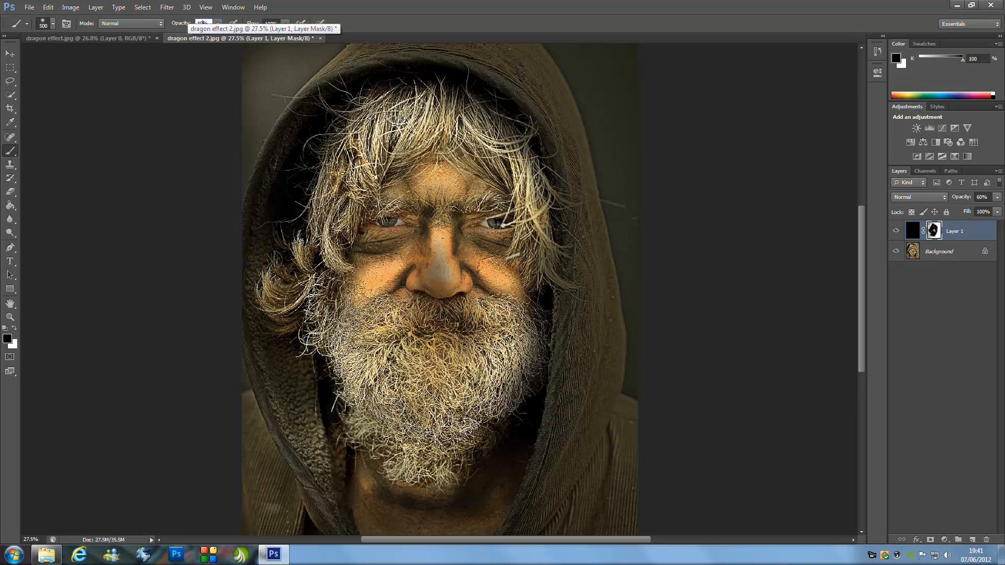
text(10)
key(Return)
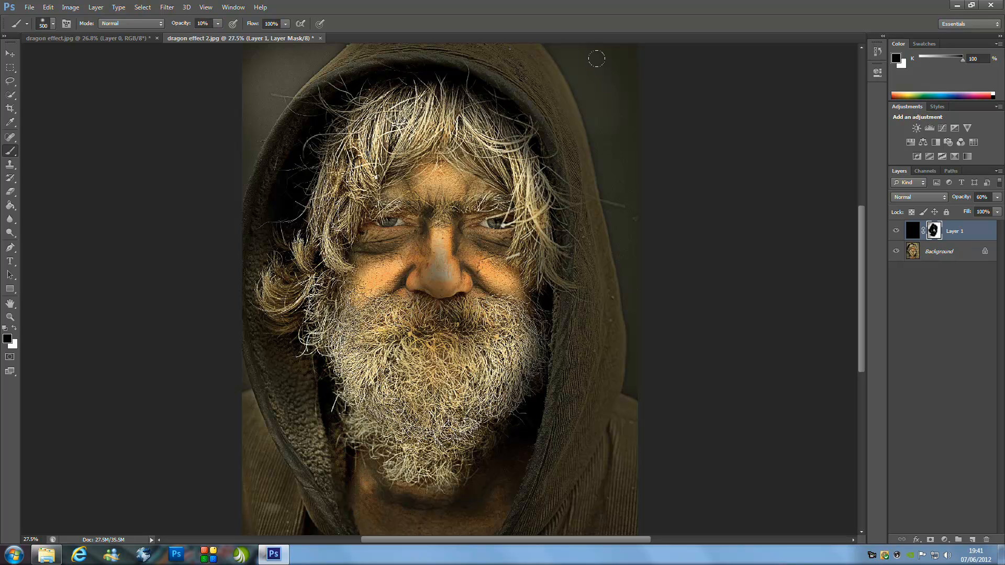
drag(588, 350, 589, 384)
mouse_move(360, 508)
mouse_down()
mouse_move(532, 464)
mouse_move(414, 505)
mouse_move(344, 499)
mouse_up()
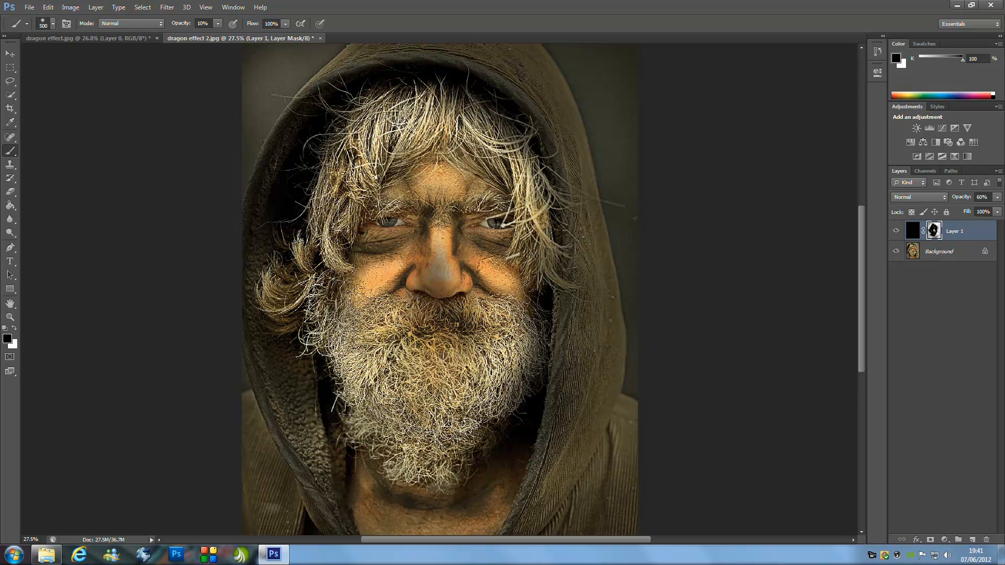
click(96, 7)
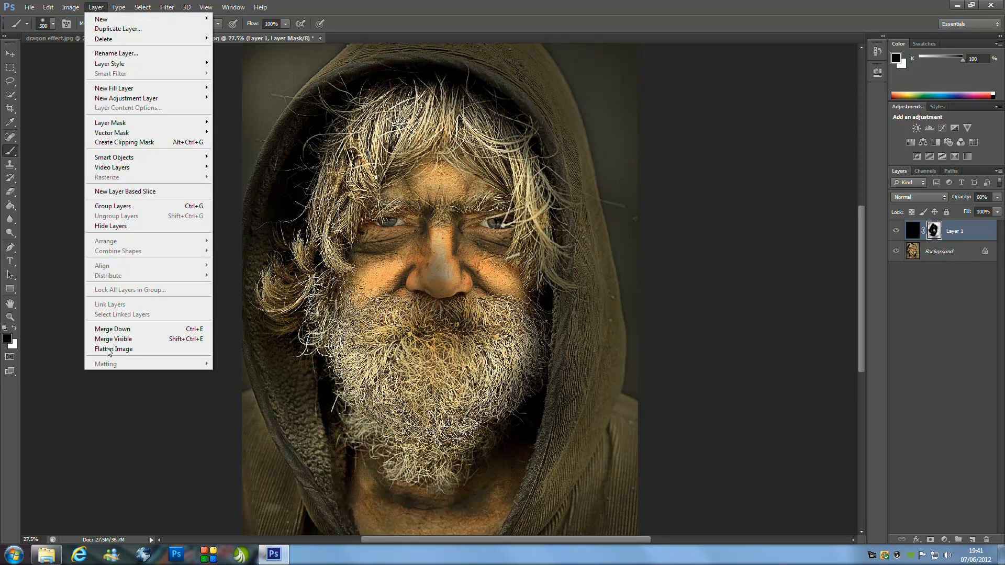
click(127, 350)
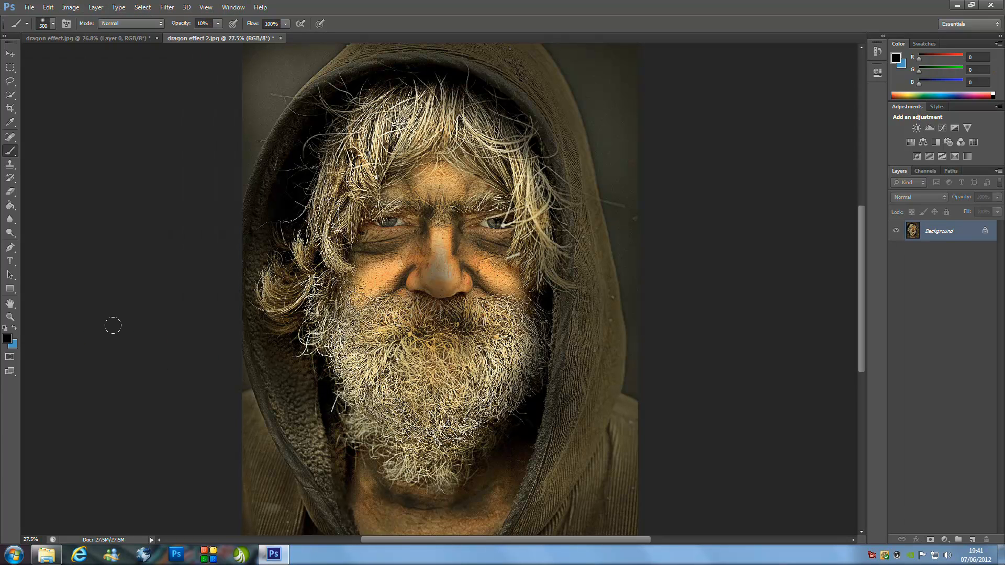